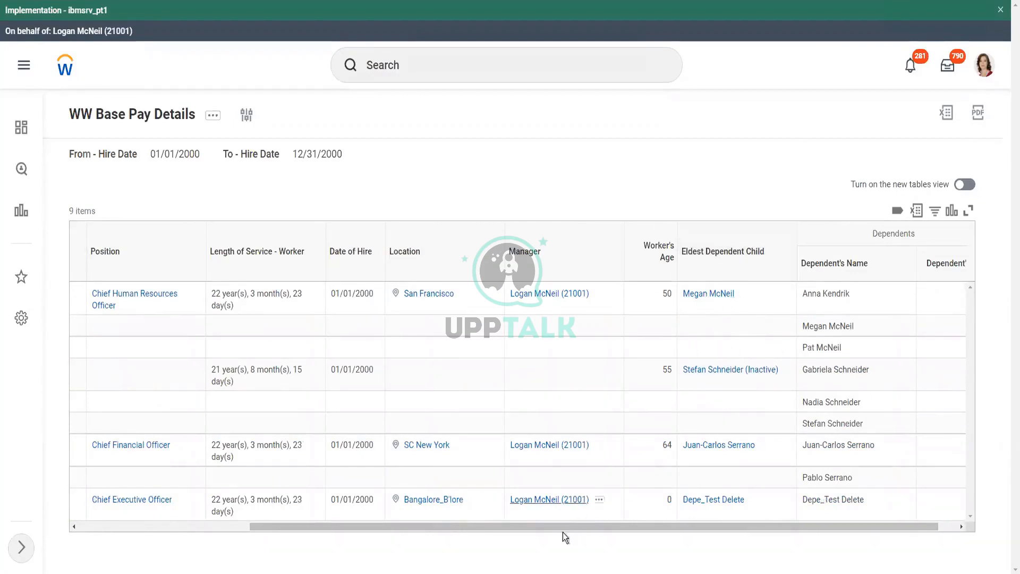
# Step: Copy the name of the calculated field CF-WW-ESI-Eldest Dependent Child from its save confirmation
pyautogui.moveTo(560, 525); pyautogui.dragTo(260, 525)
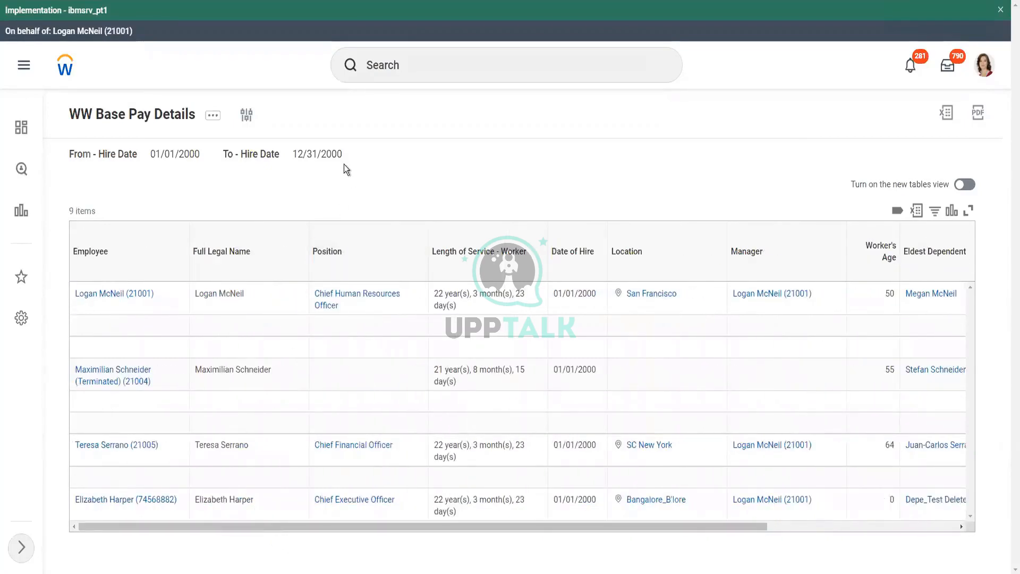
pyautogui.click(135, 121)
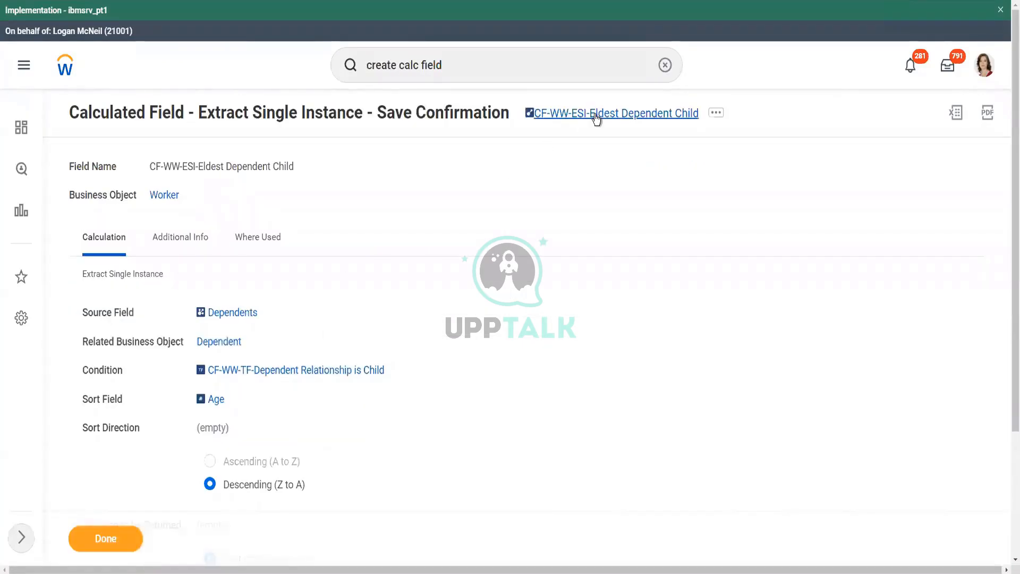
pyautogui.rightClick(596, 119)
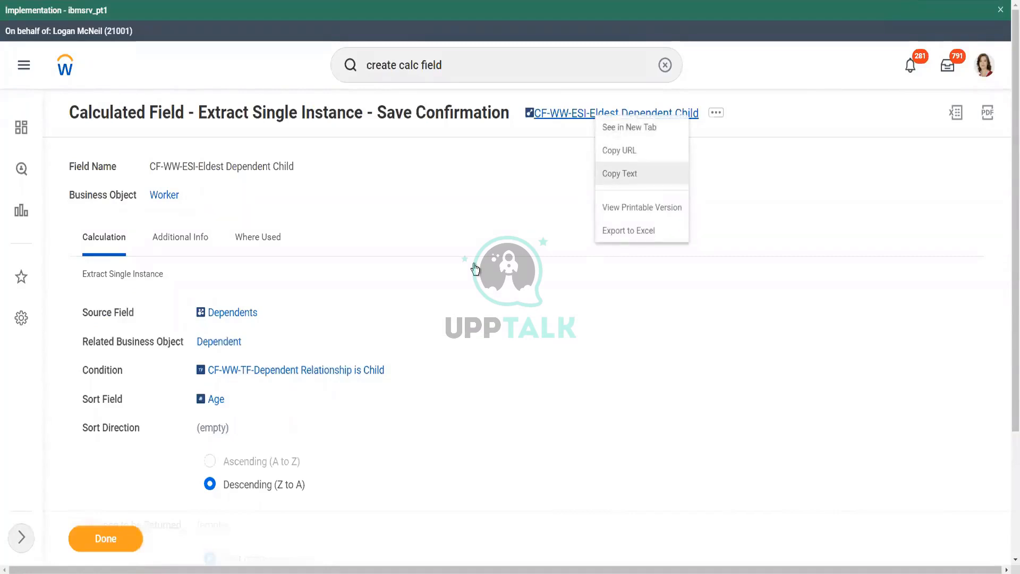
pyautogui.click(639, 176)
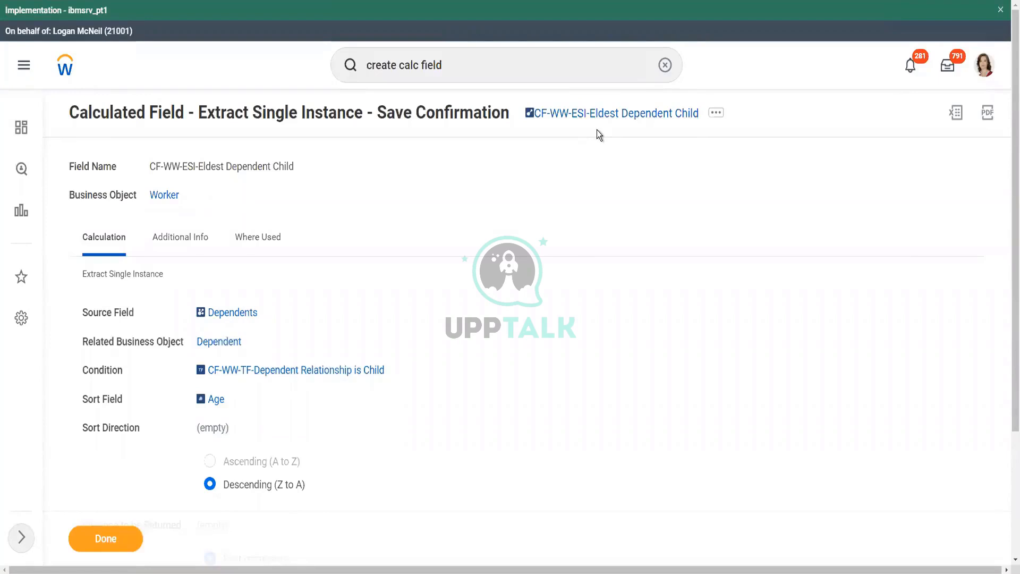
# Step: Start a new calculated field and name it CF-WW-LRV-Age of the eldest Dependent Child, adapting the copied field name
pyautogui.click(462, 71)
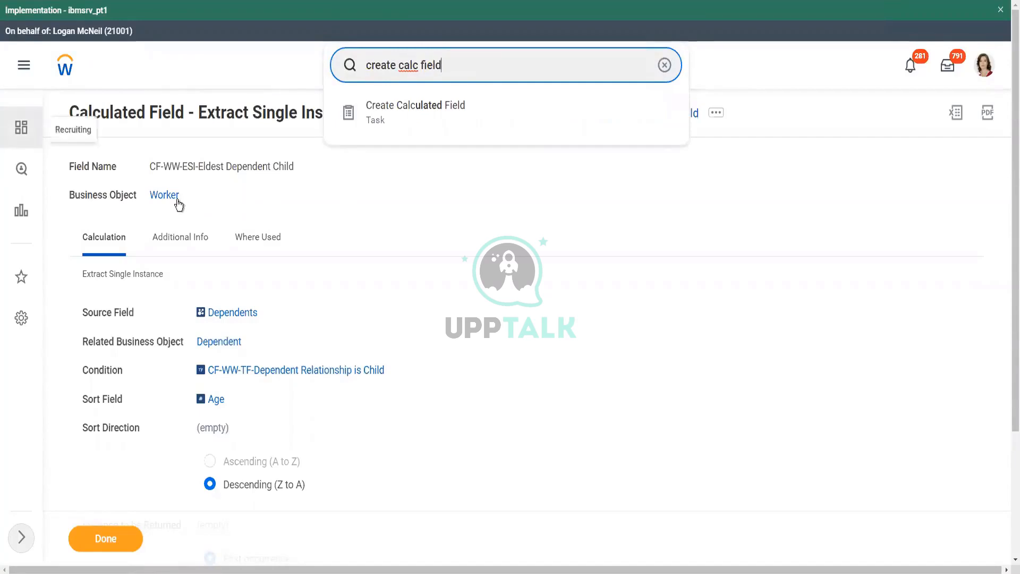
pyautogui.click(420, 106)
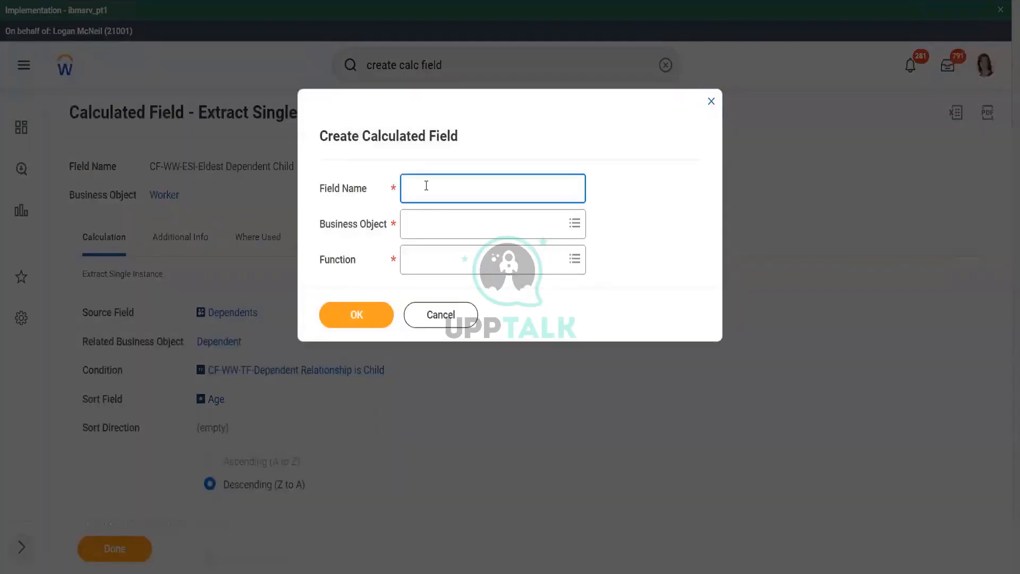
pyautogui.hotkey('ctrl', 'v')
pyautogui.moveTo(438, 189); pyautogui.dragTo(451, 189)
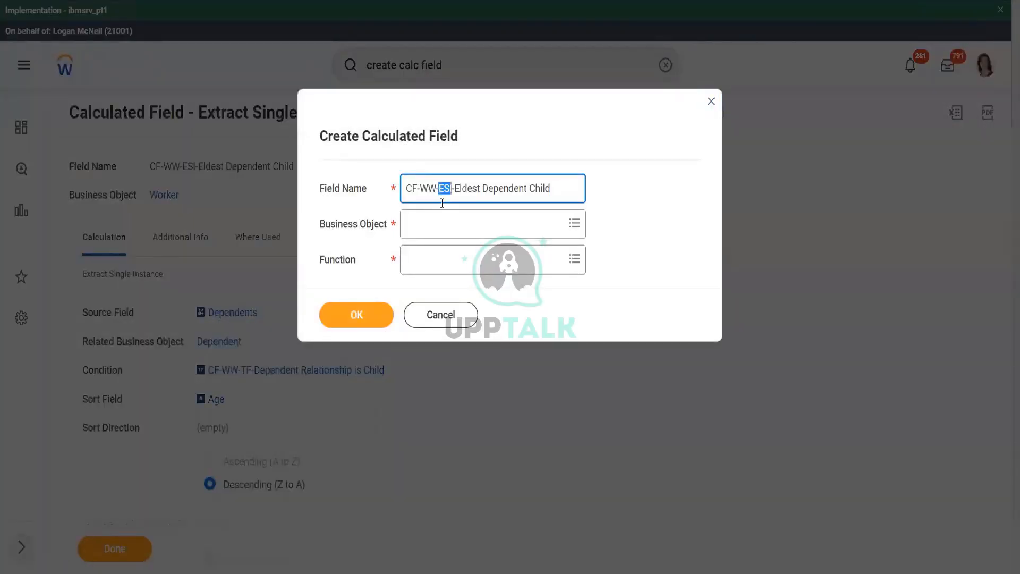
pyautogui.write('LRV-')
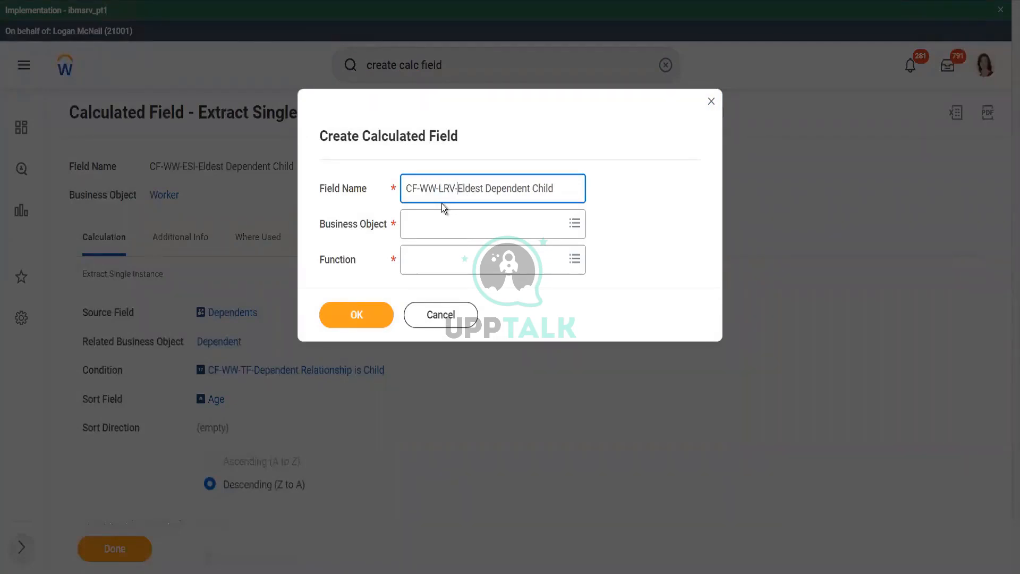
pyautogui.write('Age of ')
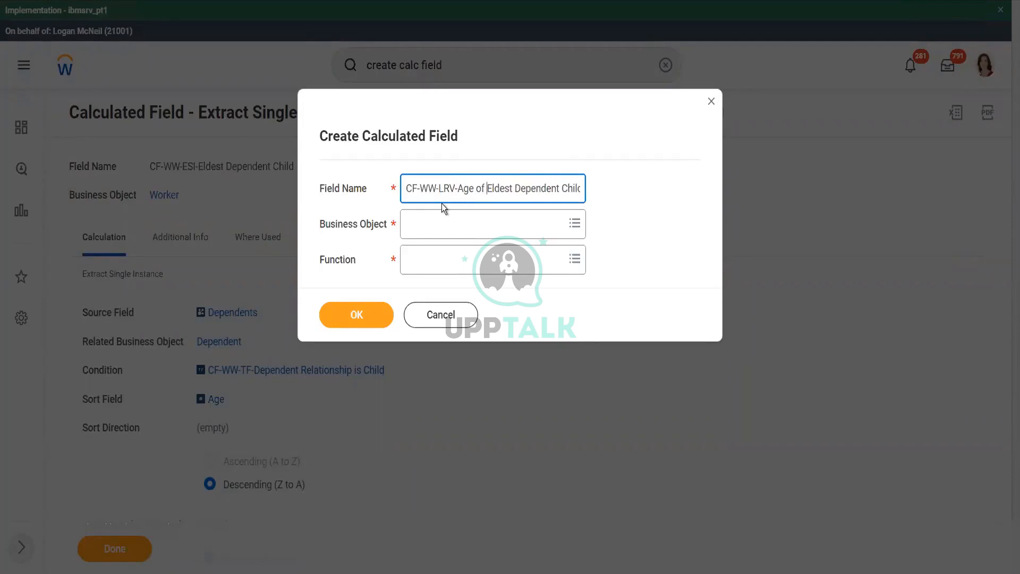
pyautogui.write('the')
pyautogui.hotkey('shift', 'Right')
pyautogui.write('e')
pyautogui.press('Right')
pyautogui.press('Right')
pyautogui.press('Right')
pyautogui.press('Right')
pyautogui.press('Right')
pyautogui.press('Right')
pyautogui.press('Right')
pyautogui.press('Right')
pyautogui.press('Right')
pyautogui.press('Right')
pyautogui.press('Right')
pyautogui.press('Right')
pyautogui.press('Right')
pyautogui.press('Right')
pyautogui.press('Right')
pyautogui.press('Right')
pyautogui.press('Right')
pyautogui.press('Right')
pyautogui.press('Right')
pyautogui.press('Right')
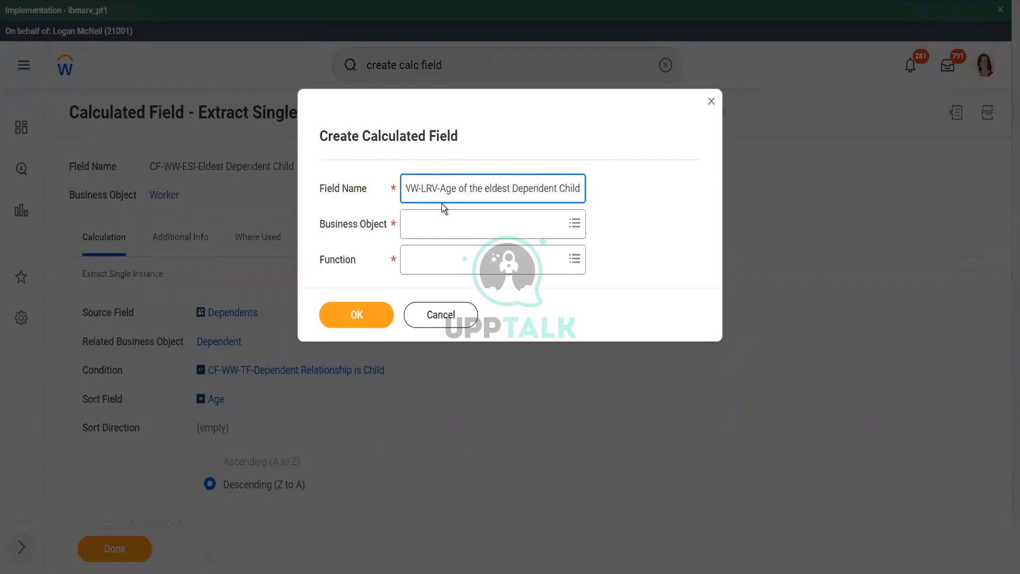
# Step: Set the new calculated field's business object to Worker and its function to Lookup Related Value, and continue to its definition
pyautogui.press('Tab')
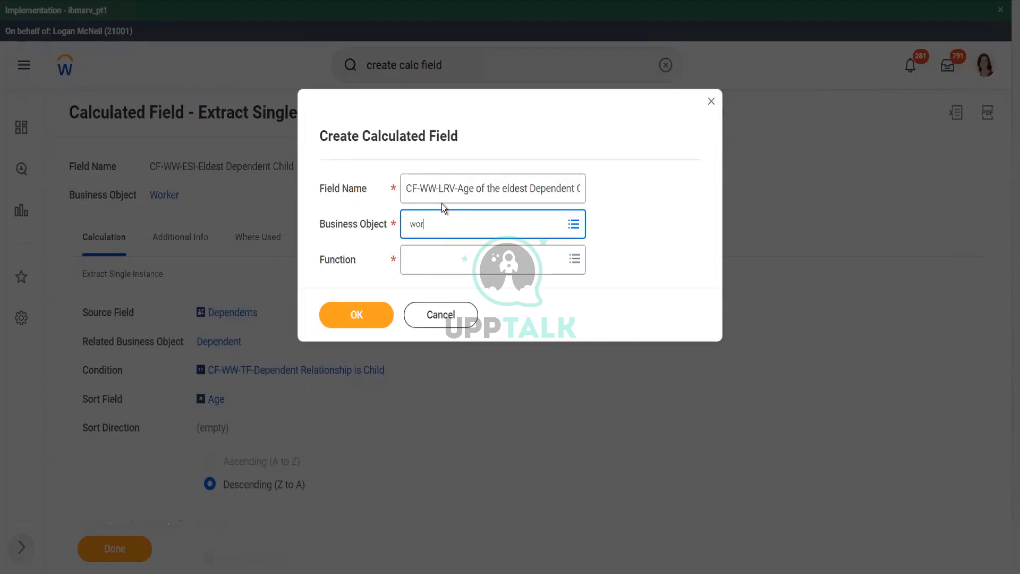
pyautogui.press('Return')
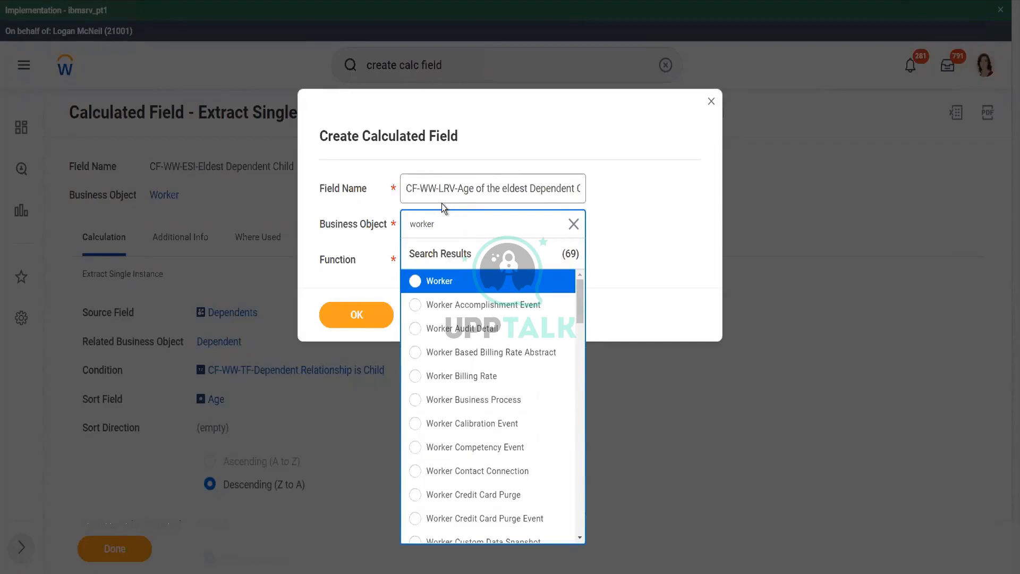
pyautogui.click(415, 282)
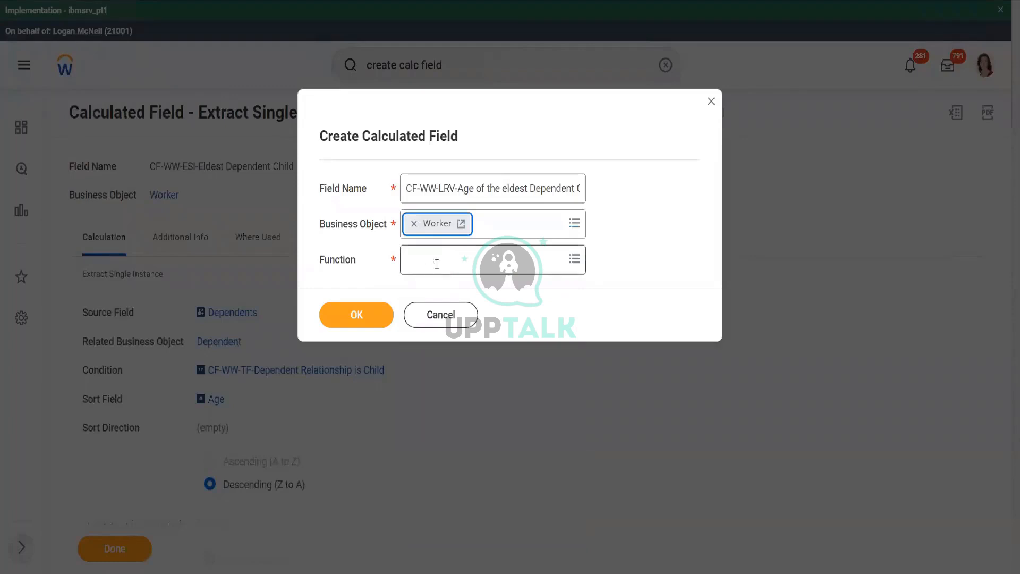
pyautogui.click(436, 264)
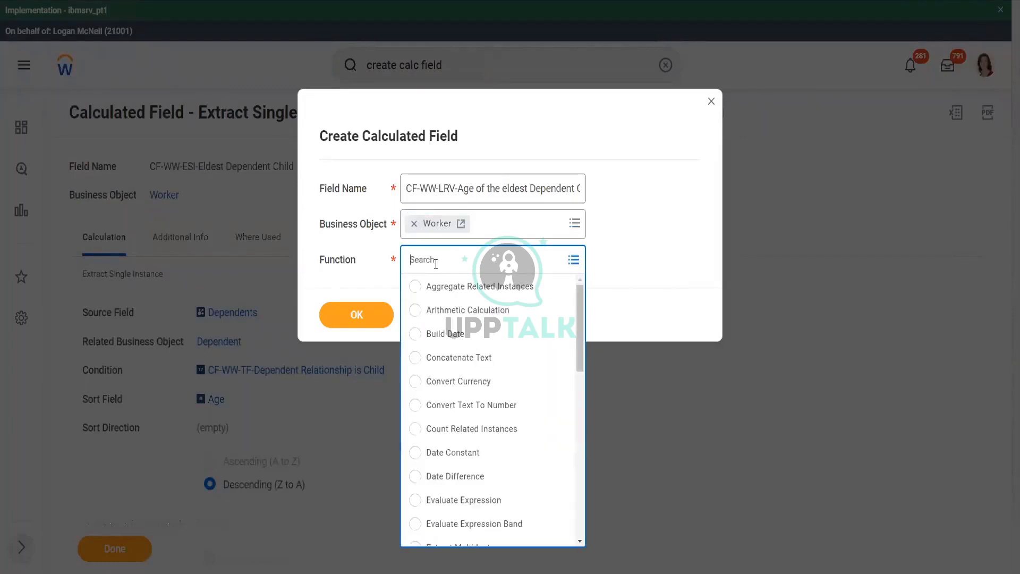
pyautogui.write('lrv')
pyautogui.press('Return')
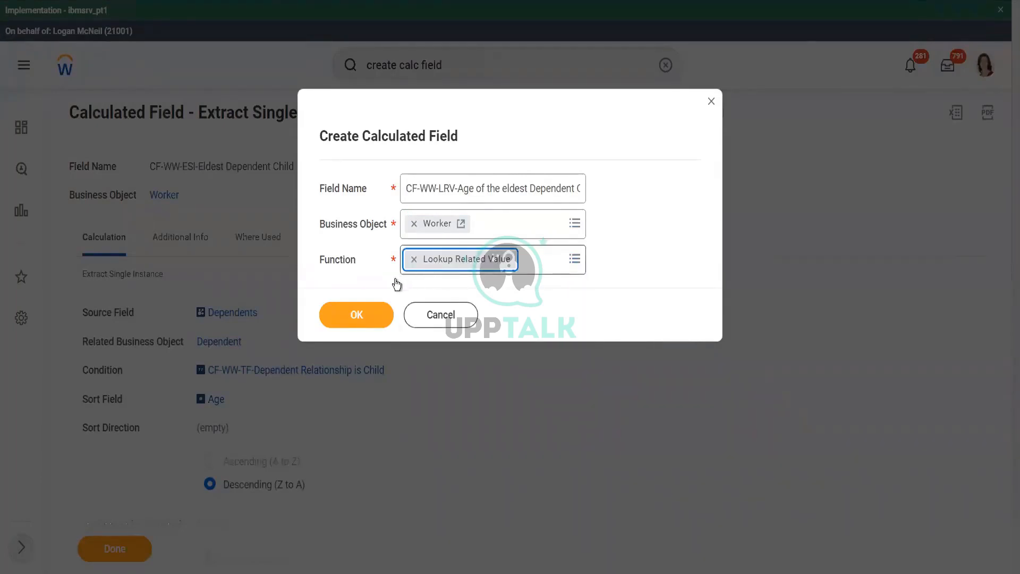
pyautogui.click(355, 313)
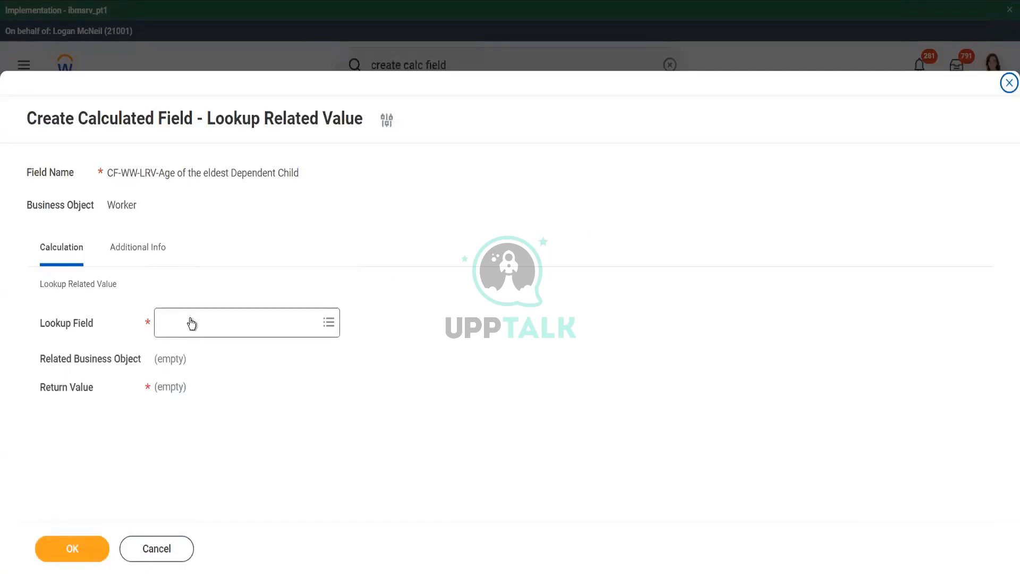
# Step: Set the lookup field to the calculated field CF-WW-ESI-Eldest Dependent Child
pyautogui.click(191, 323)
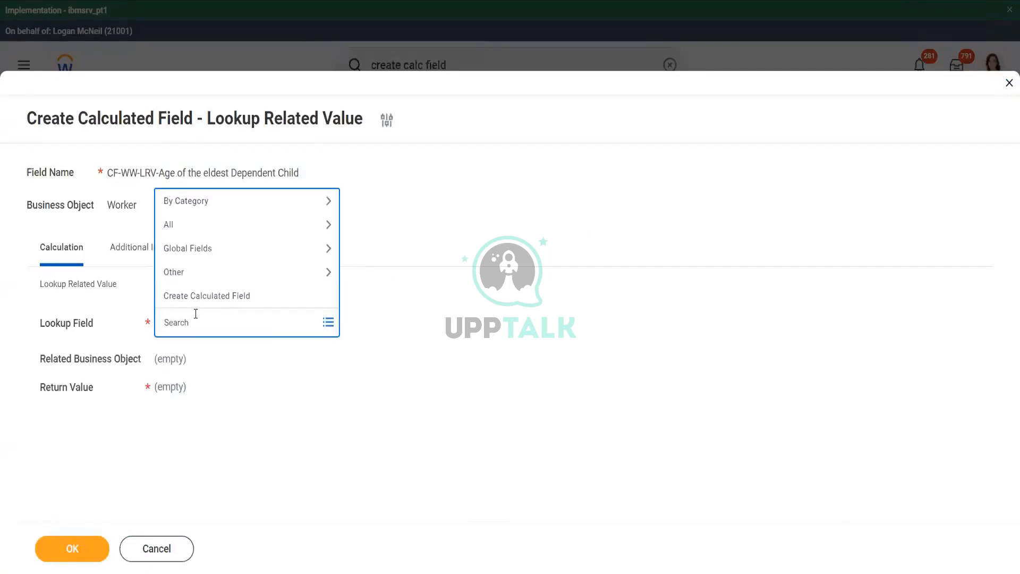
pyautogui.hotkey('ctrl', 'v')
pyautogui.press('Return')
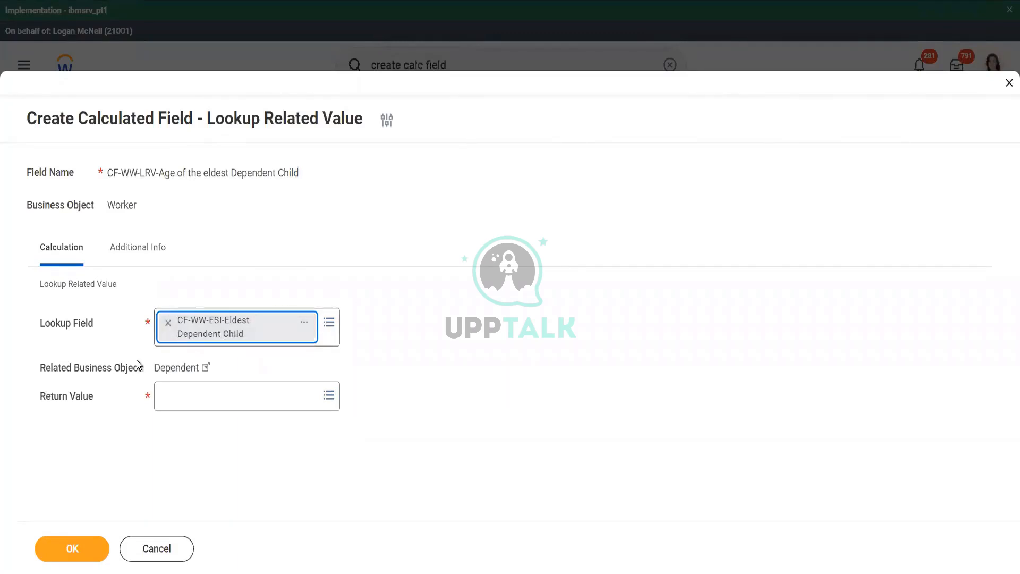
# Step: Examine the lookup field's details, comparing its own business object with the related business object
pyautogui.moveTo(156, 367); pyautogui.dragTo(205, 366)
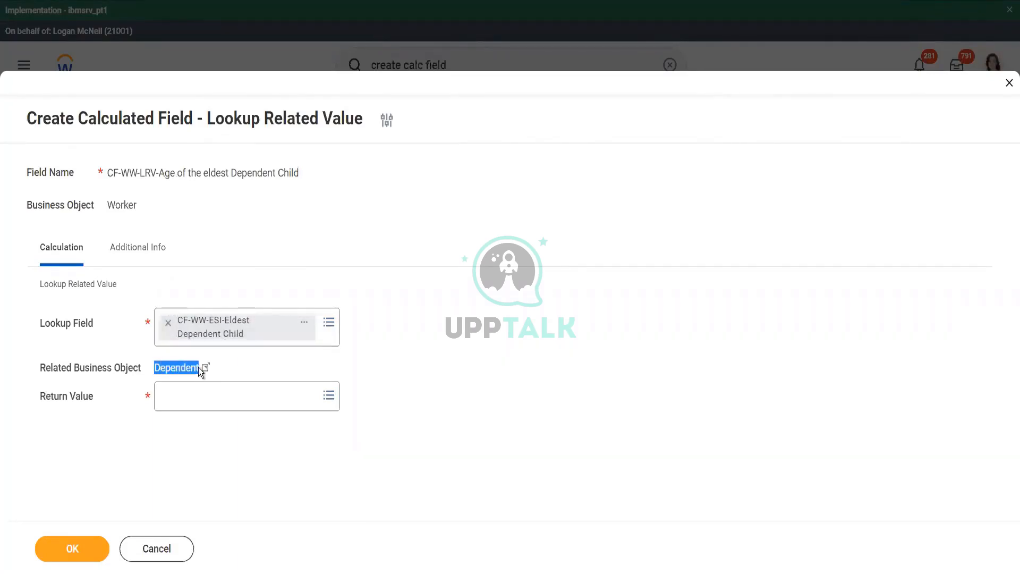
pyautogui.click(304, 327)
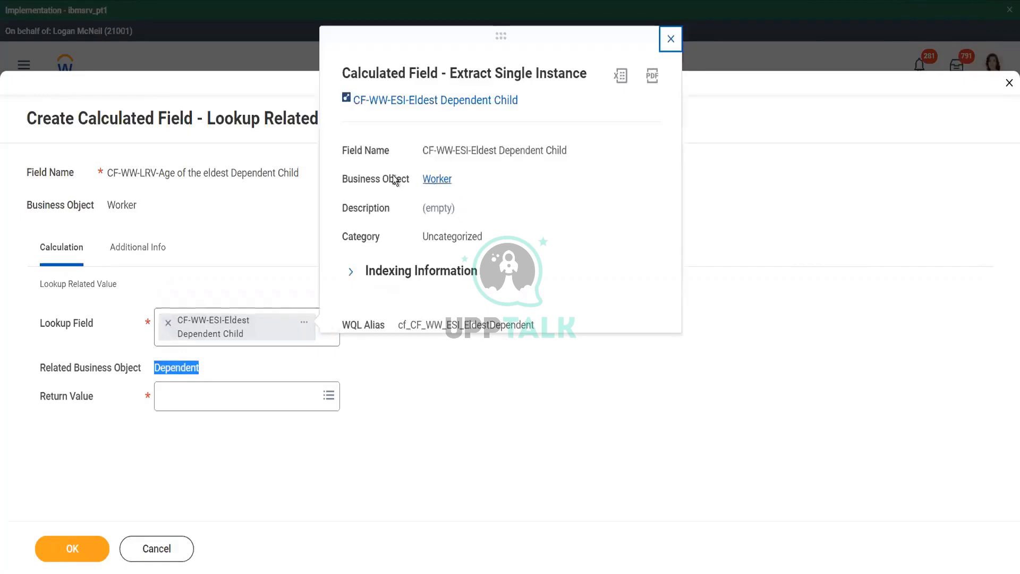
pyautogui.moveTo(343, 179); pyautogui.dragTo(370, 180)
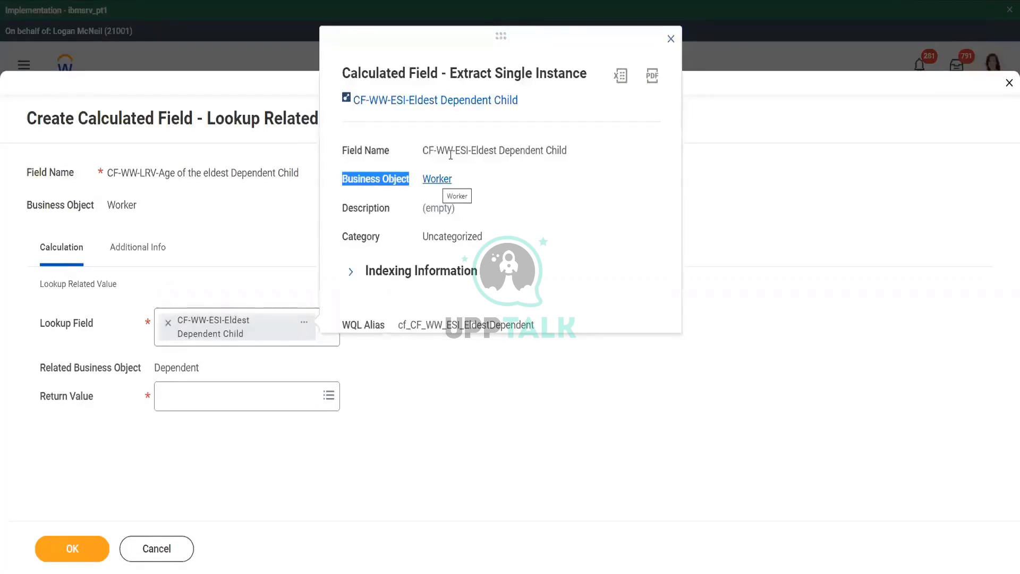
pyautogui.moveTo(489, 150); pyautogui.dragTo(460, 151)
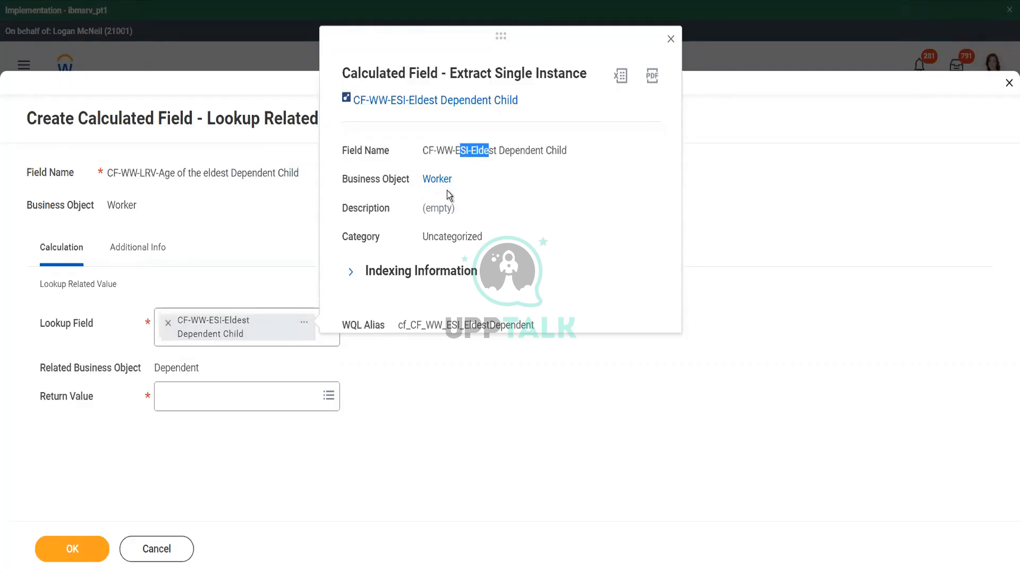
pyautogui.click(505, 173)
pyautogui.click(671, 39)
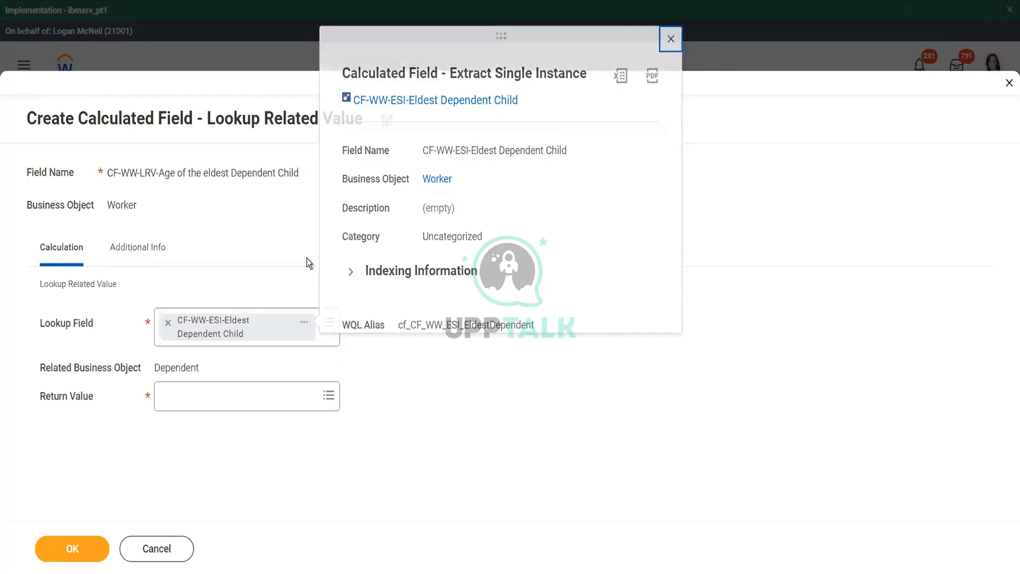
pyautogui.moveTo(156, 366); pyautogui.dragTo(201, 367)
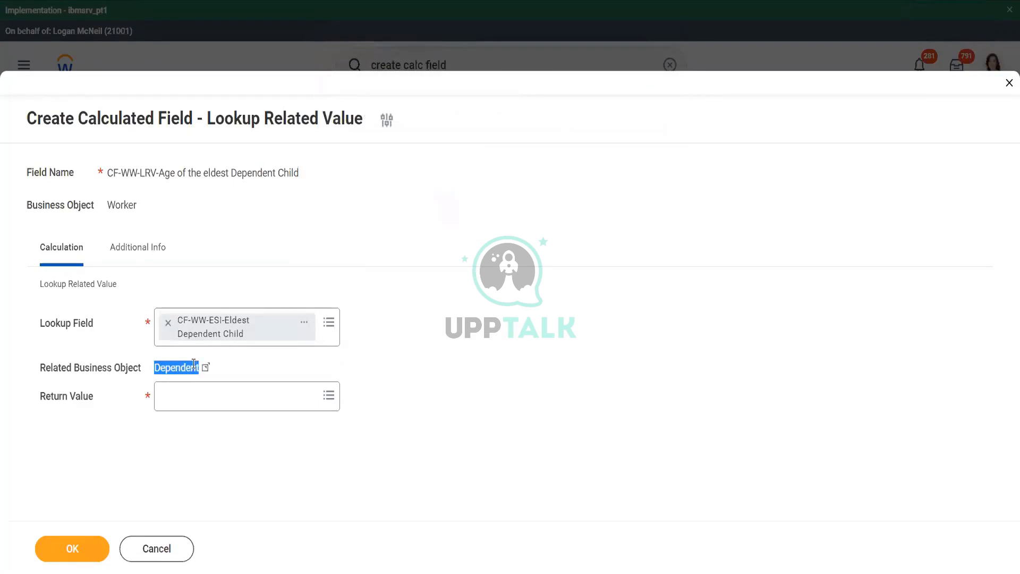
# Step: Set the return value to the dependent's Age field and check that field's description
pyautogui.click(180, 400)
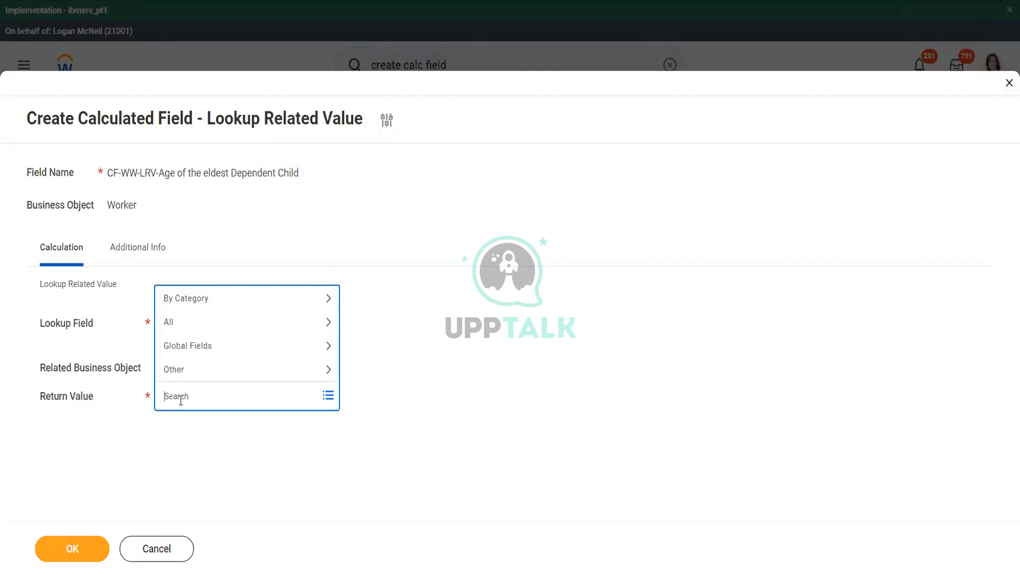
pyautogui.write('age')
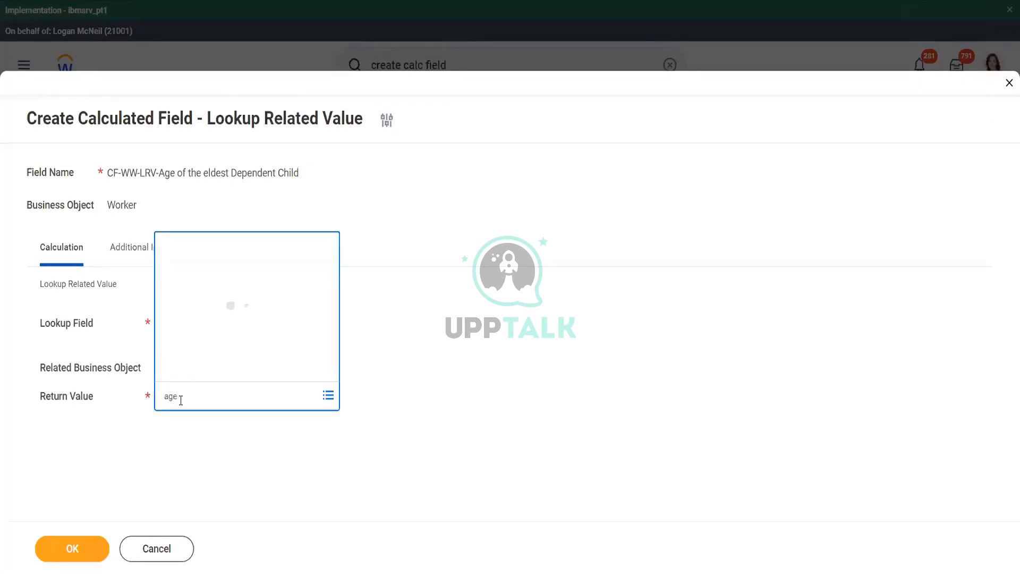
pyautogui.click(269, 247)
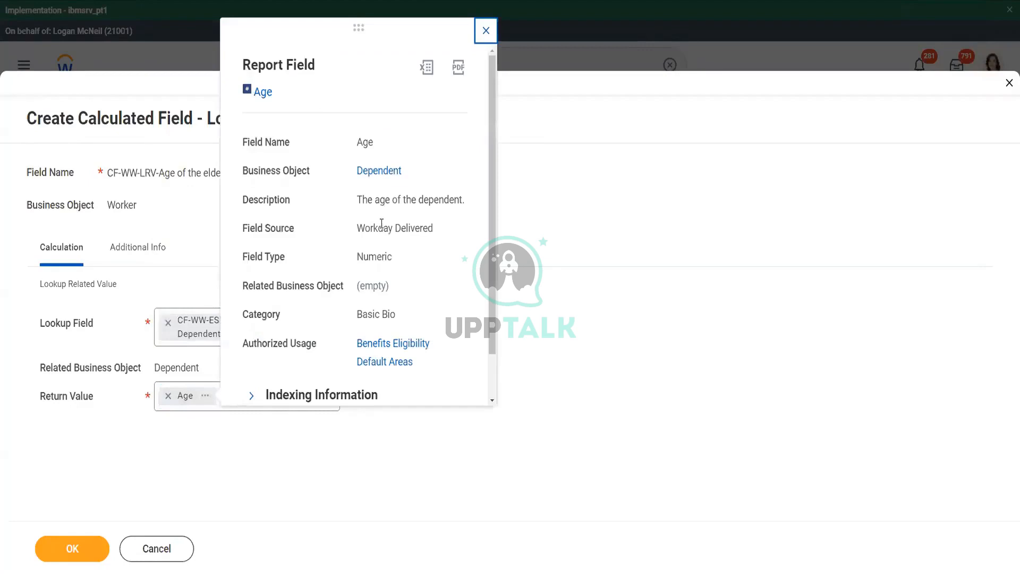
pyautogui.moveTo(358, 200); pyautogui.dragTo(463, 196)
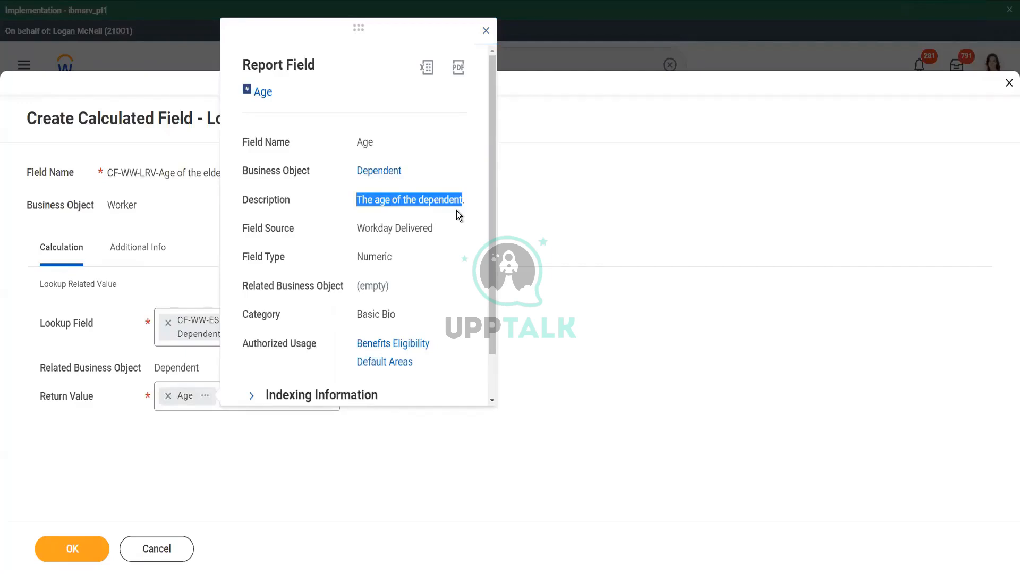
pyautogui.click(171, 227)
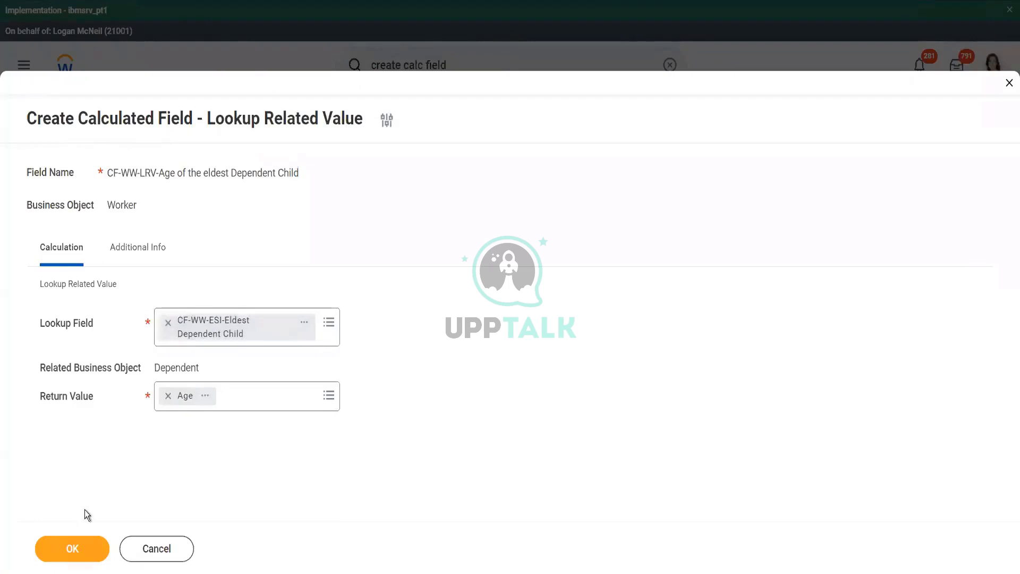
# Step: Save the Lookup Related Value calculated field, copy its name and finish the save confirmation
pyautogui.click(74, 548)
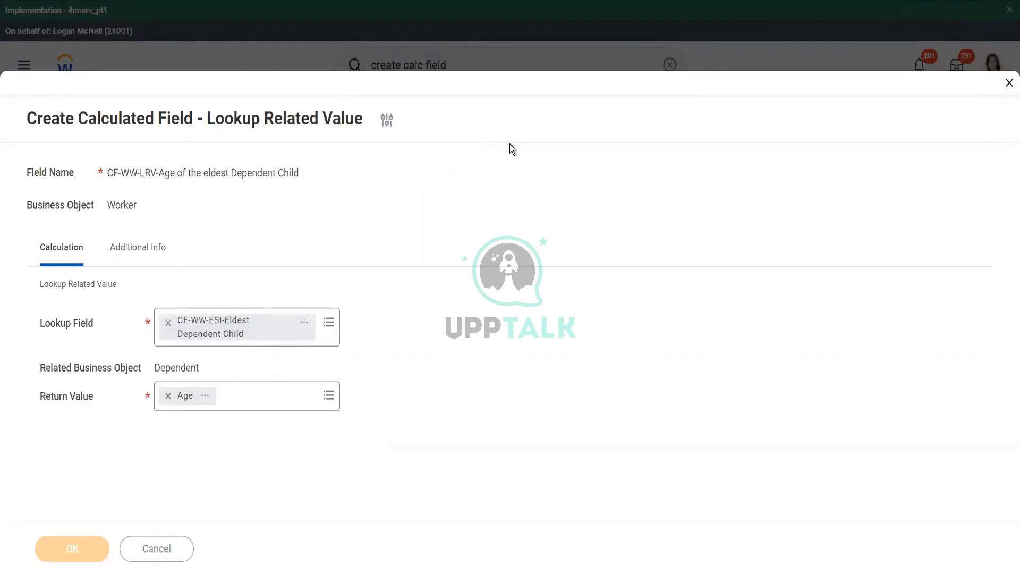
pyautogui.rightClick(616, 116)
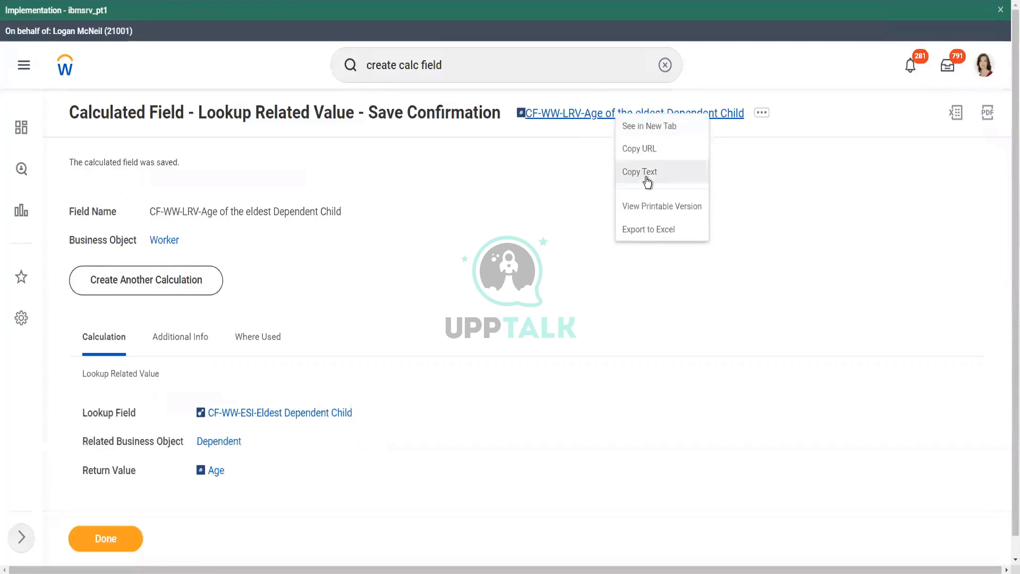
pyautogui.click(643, 173)
pyautogui.click(106, 538)
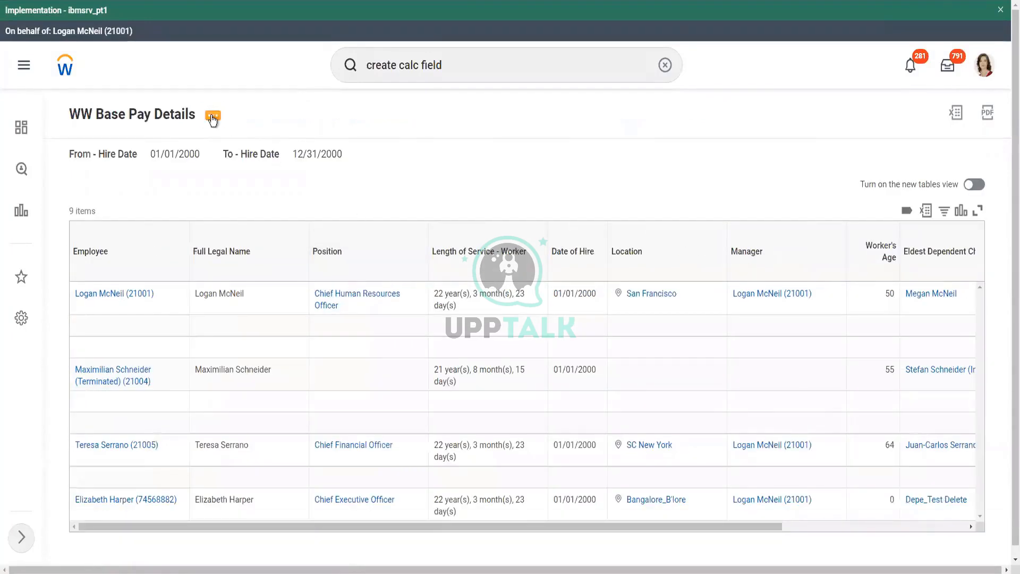
# Step: Open the definition of the WW Base Pay Details custom report for editing
pyautogui.click(213, 118)
pyautogui.click(214, 123)
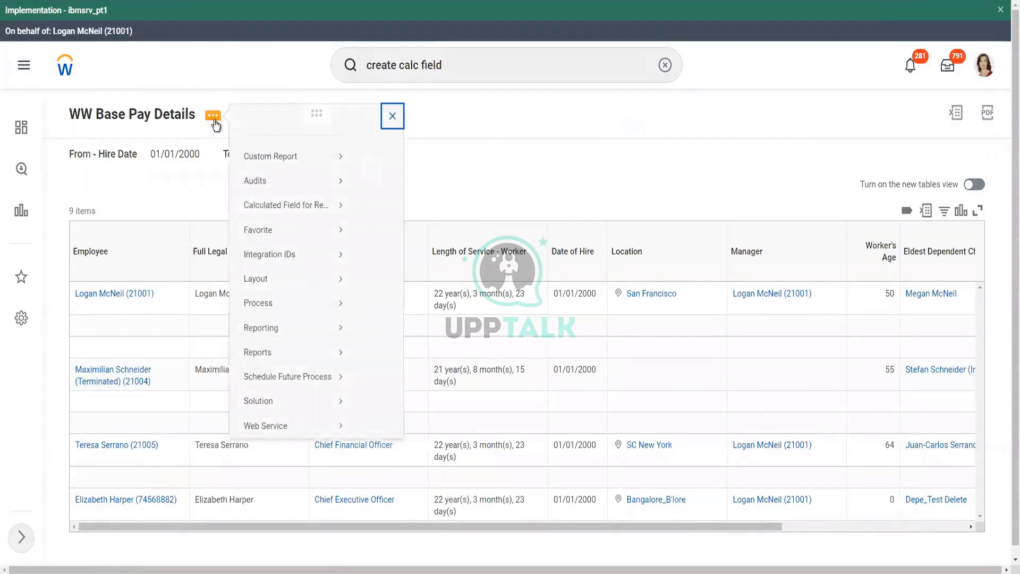
pyautogui.moveTo(276, 172)
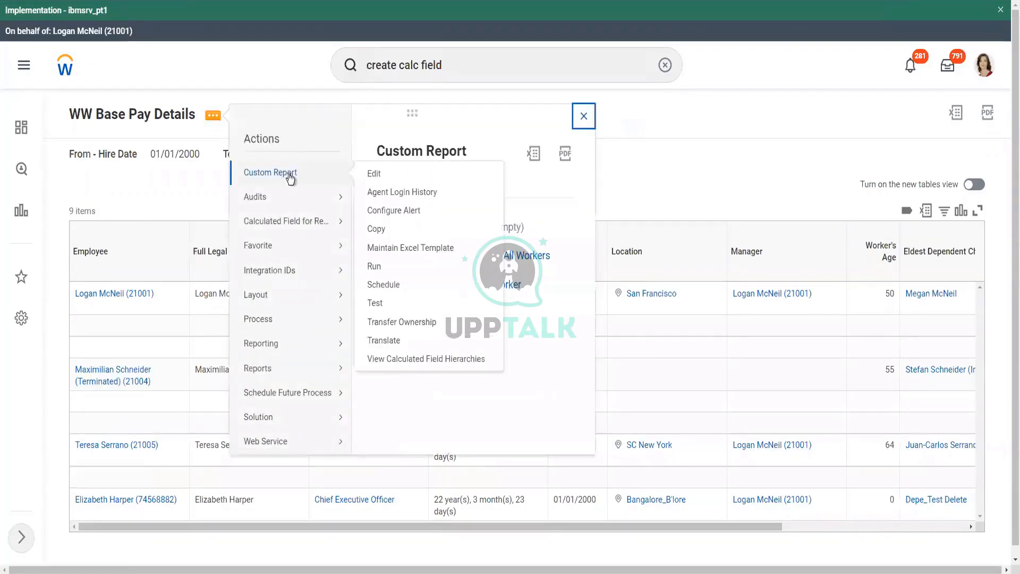
pyautogui.click(374, 174)
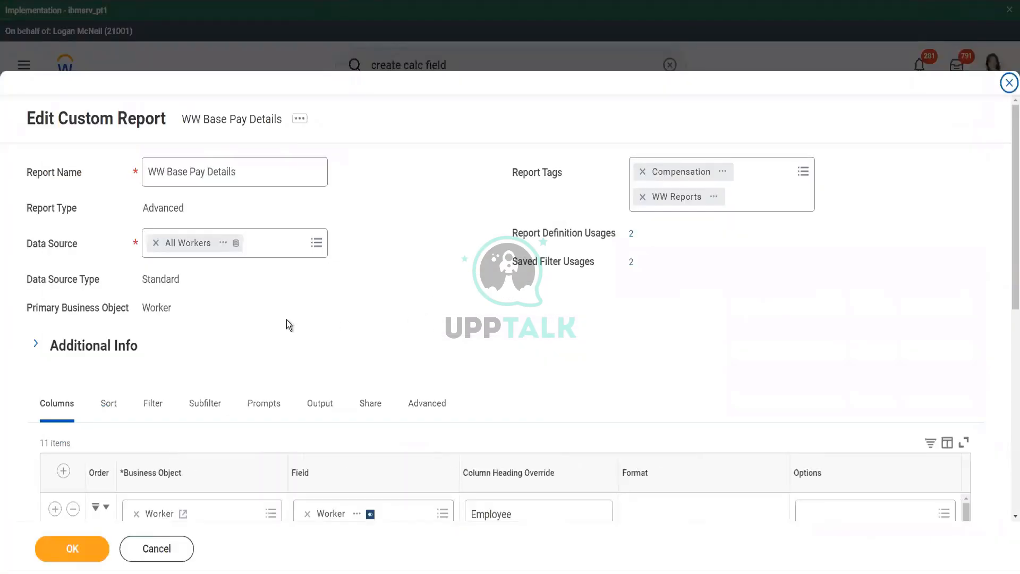
# Step: Add a Worker column below the Eldest Dependent Child column, using the field CF-WW-LRV-Age of the eldest Dependent Child
pyautogui.scroll(-8, 286, 320)
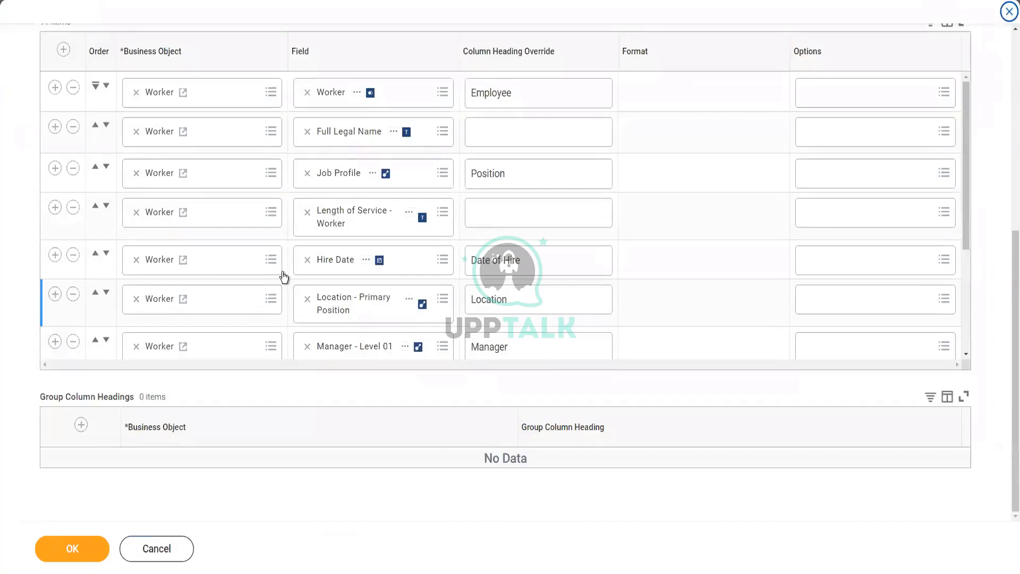
pyautogui.scroll(-3, 284, 276)
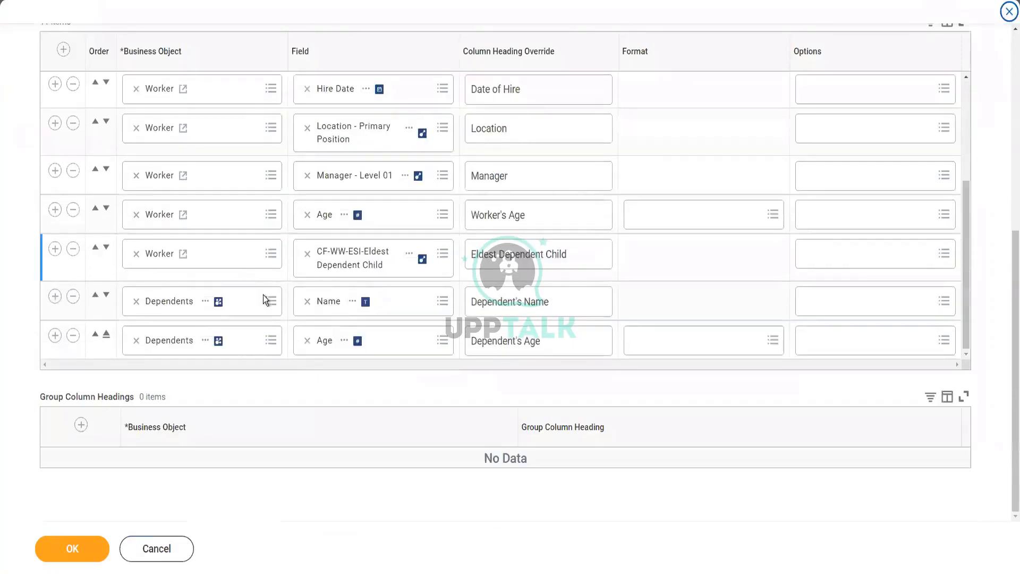
pyautogui.click(55, 249)
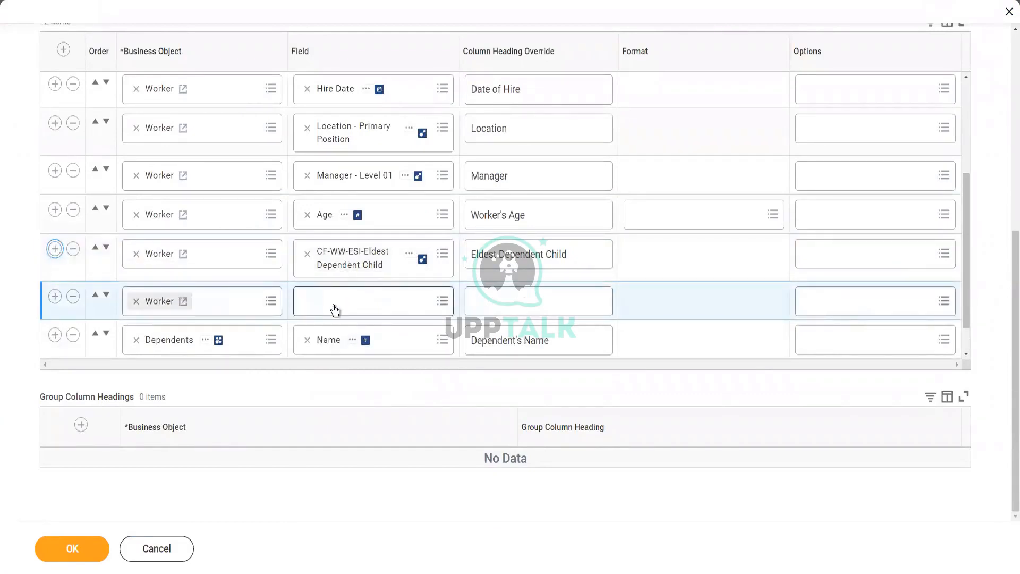
pyautogui.click(334, 305)
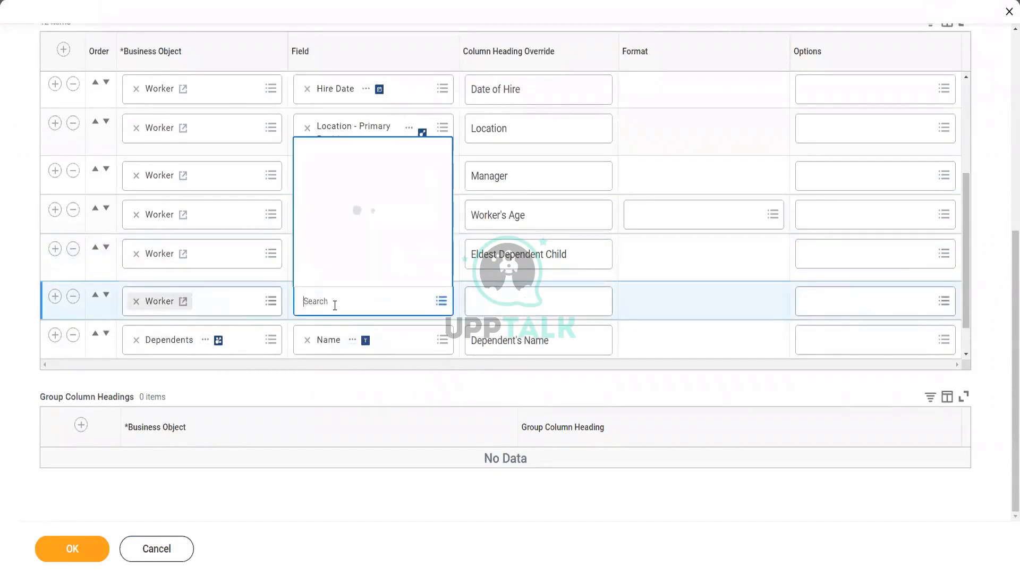
pyautogui.write('Age of the eldest Dependent Child')
pyautogui.press('Return')
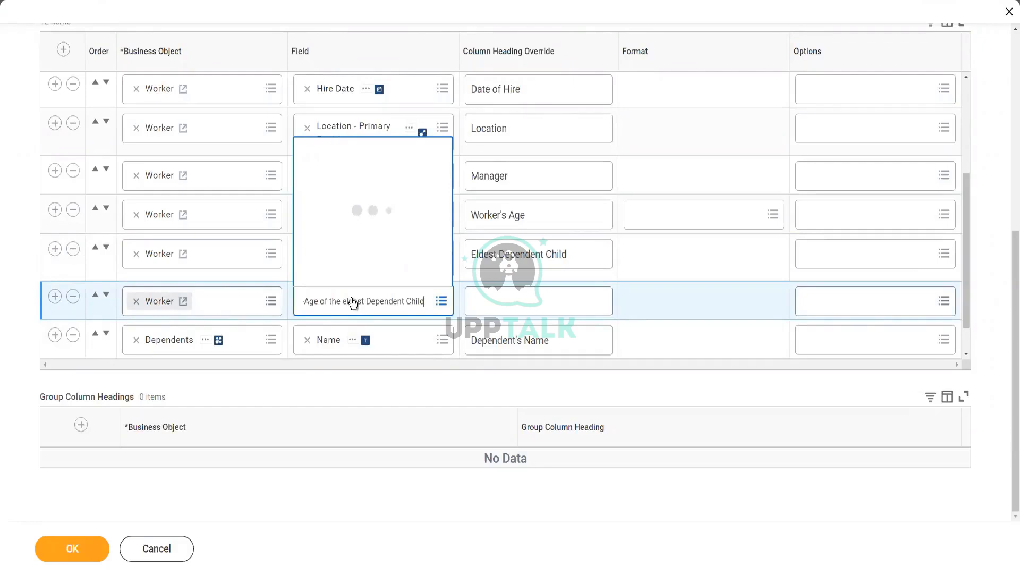
# Step: Set the new column's heading override to "Age of the Eldest Dependent Child" and save the report definition
pyautogui.click(514, 296)
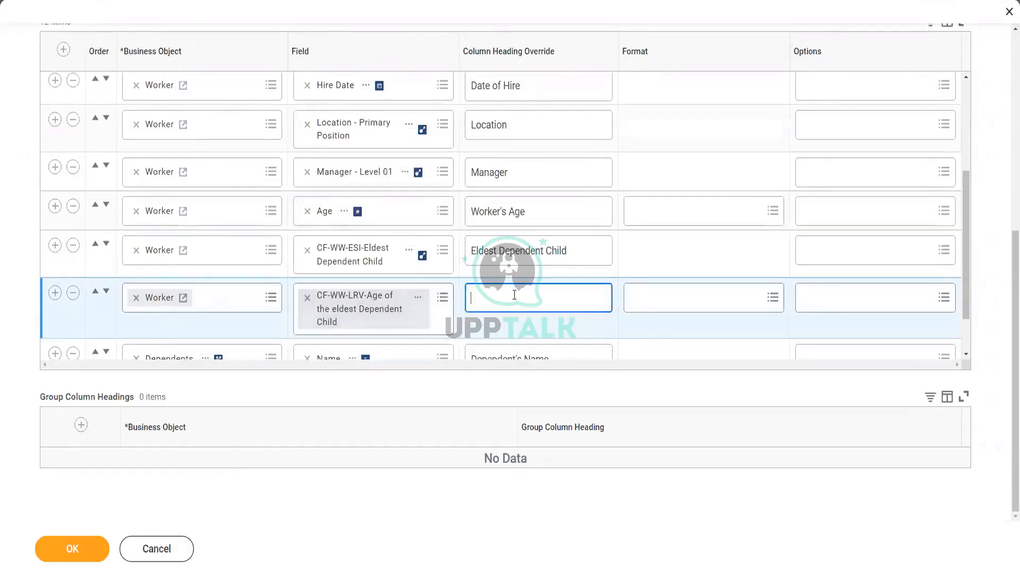
pyautogui.write('Age of the Eldest Dependent Child')
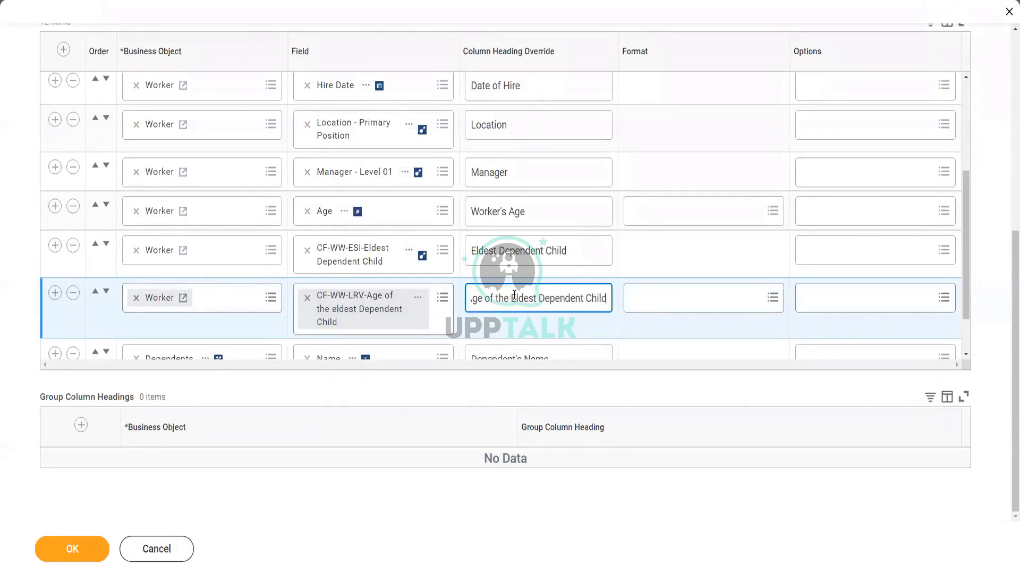
pyautogui.click(70, 550)
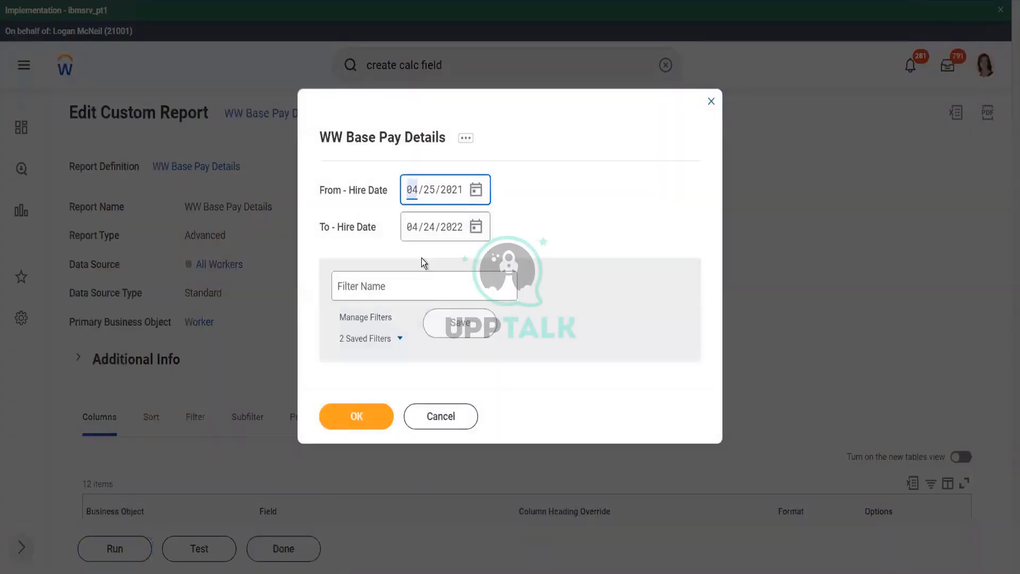
# Step: Set the report's hire date range from 01/01/2000 to 12/31/2000
pyautogui.write('01/01/20')
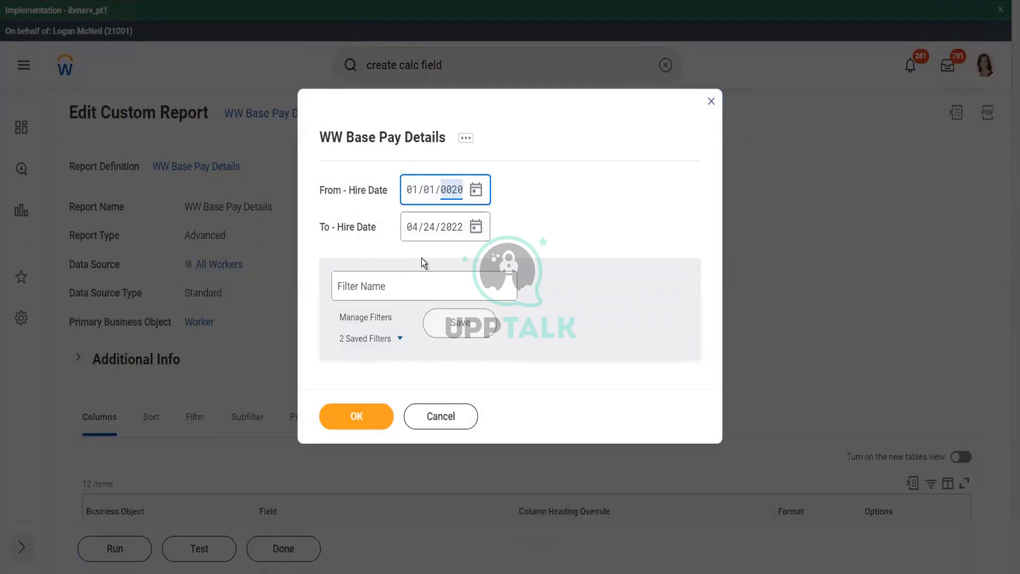
pyautogui.write('00')
pyautogui.press('Tab')
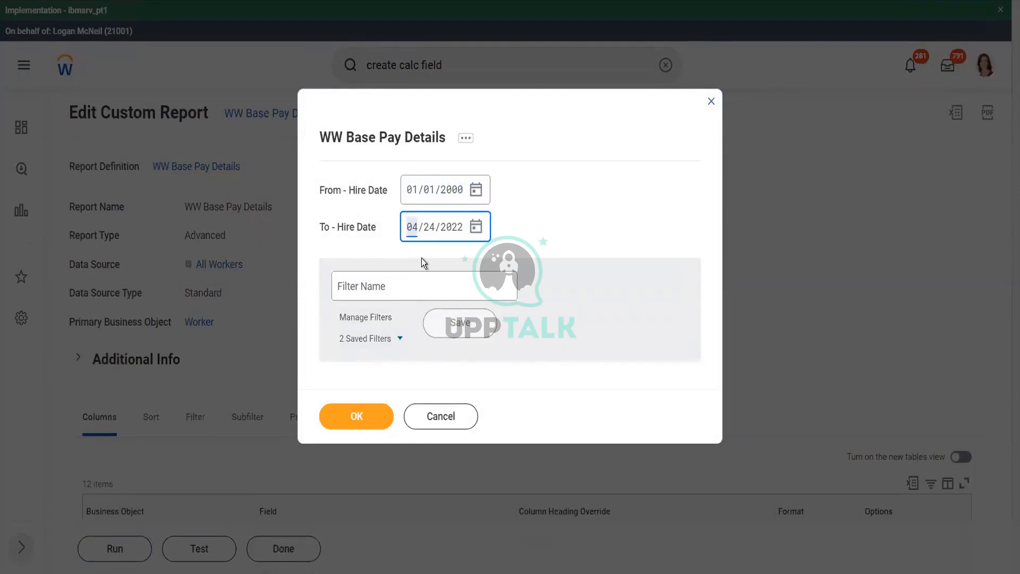
pyautogui.write('12/31/2')
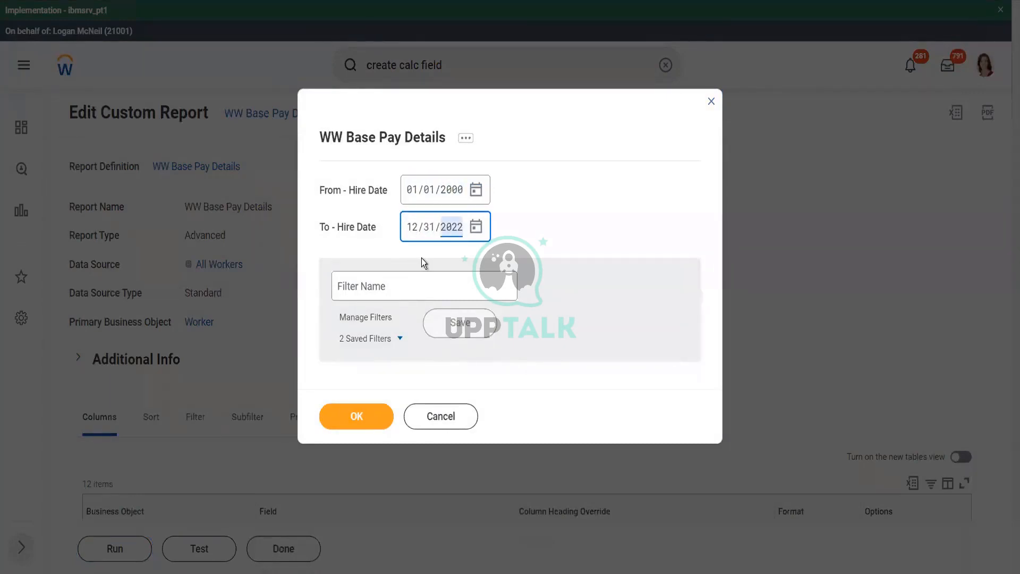
pyautogui.write('000')
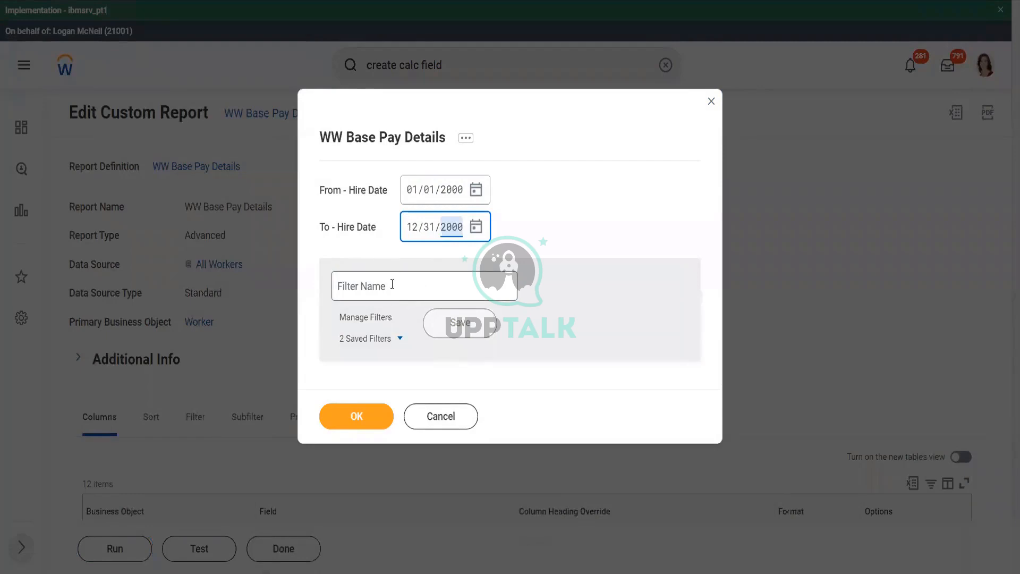
# Step: Save the prompt values as a filter named 2000 and run the report with them
pyautogui.click(392, 284)
pyautogui.write('2000')
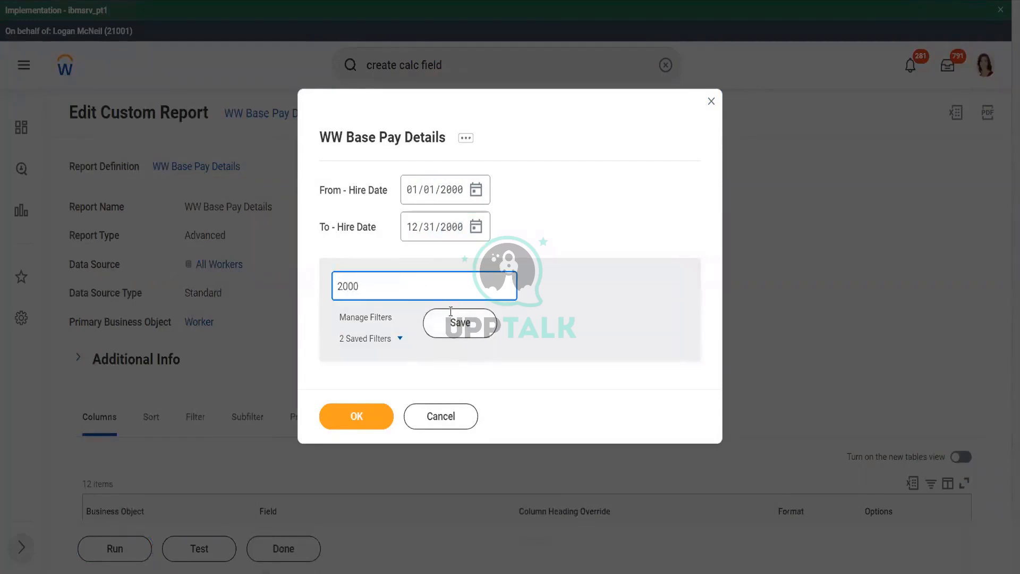
pyautogui.click(451, 313)
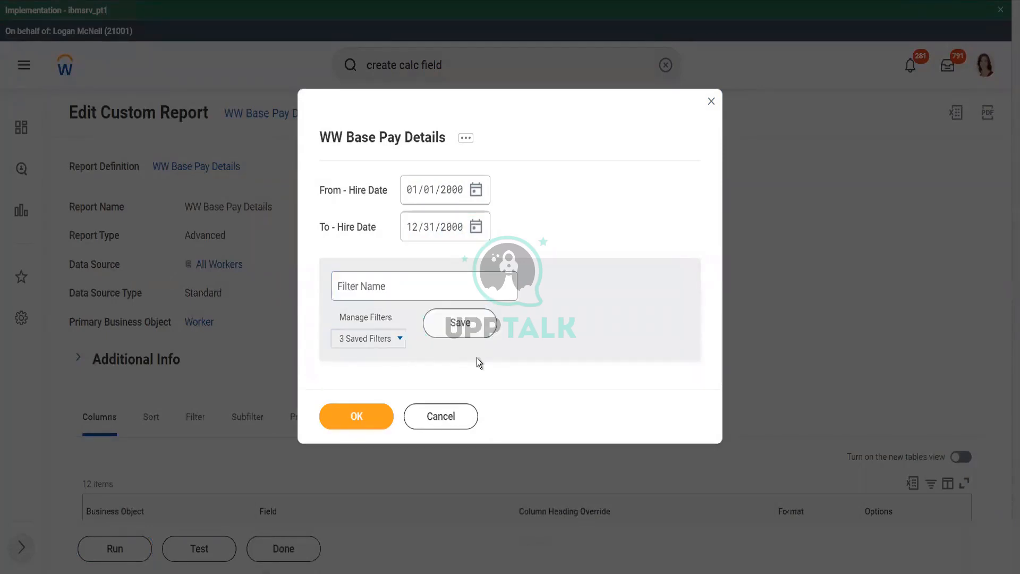
pyautogui.click(354, 418)
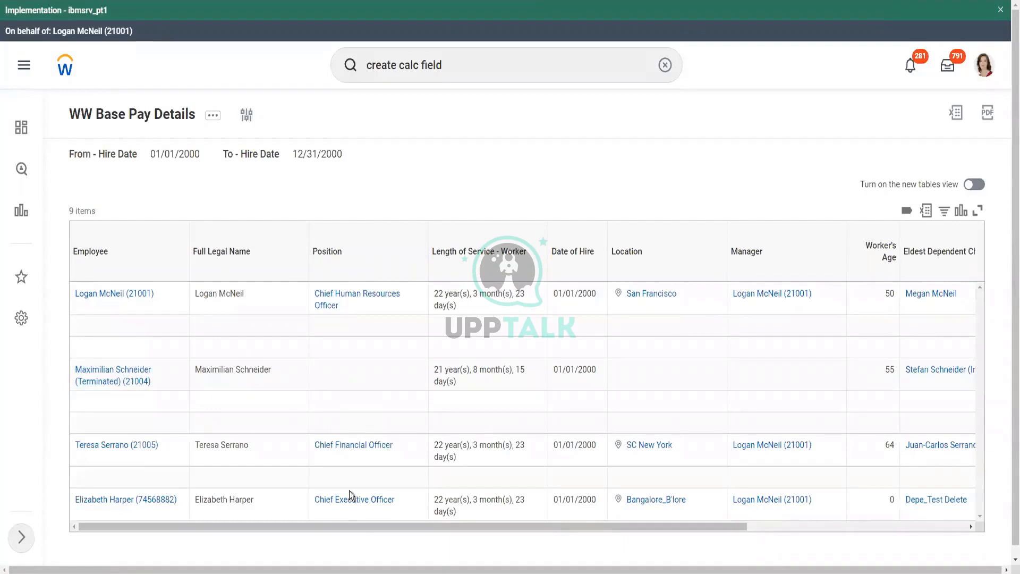
# Step: Compare each worker's Age of the Eldest Dependent Child value with the ages listed for their dependents in the report
pyautogui.moveTo(338, 527); pyautogui.dragTo(582, 547)
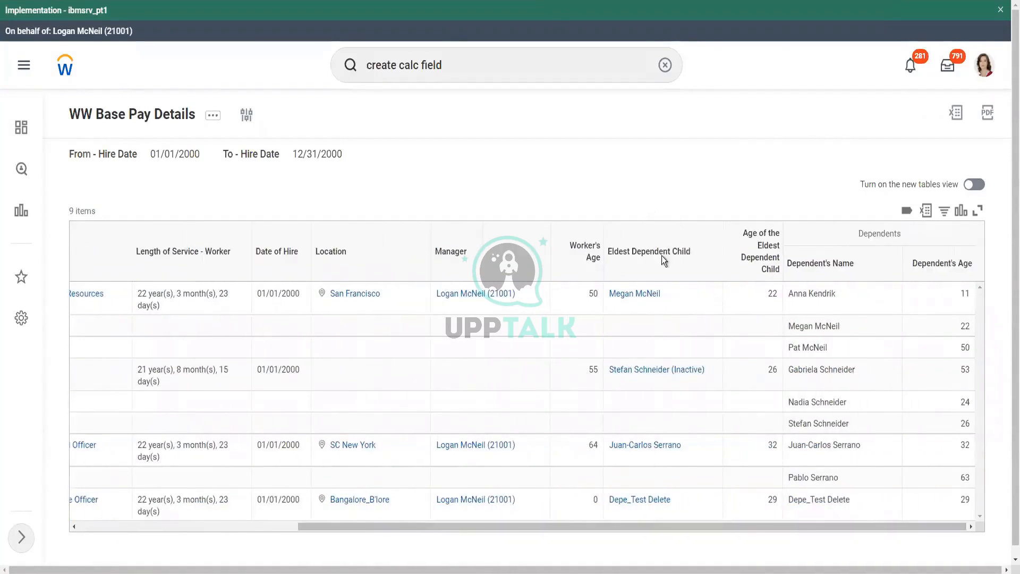
pyautogui.doubleClick(771, 293)
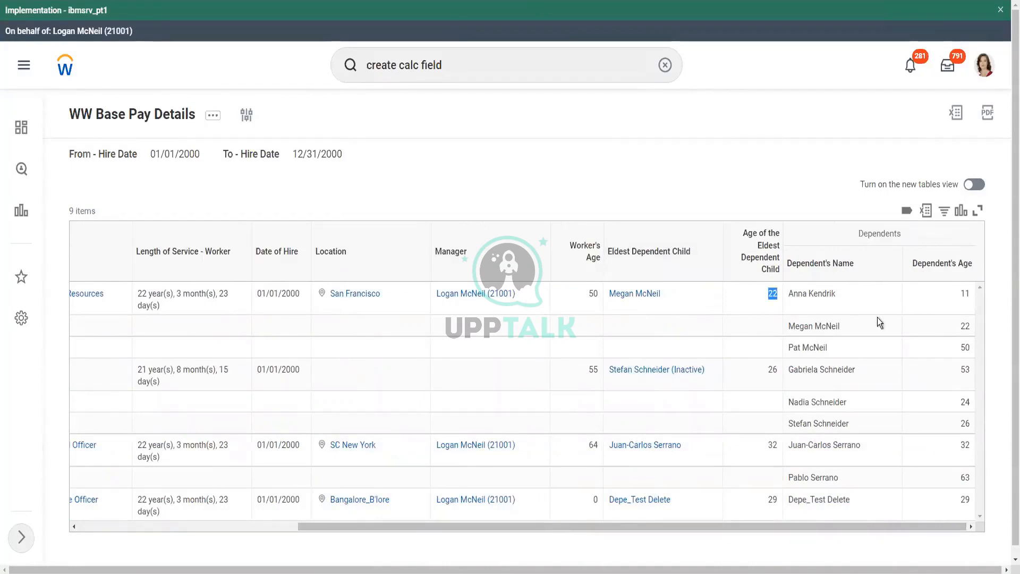
pyautogui.doubleClick(965, 327)
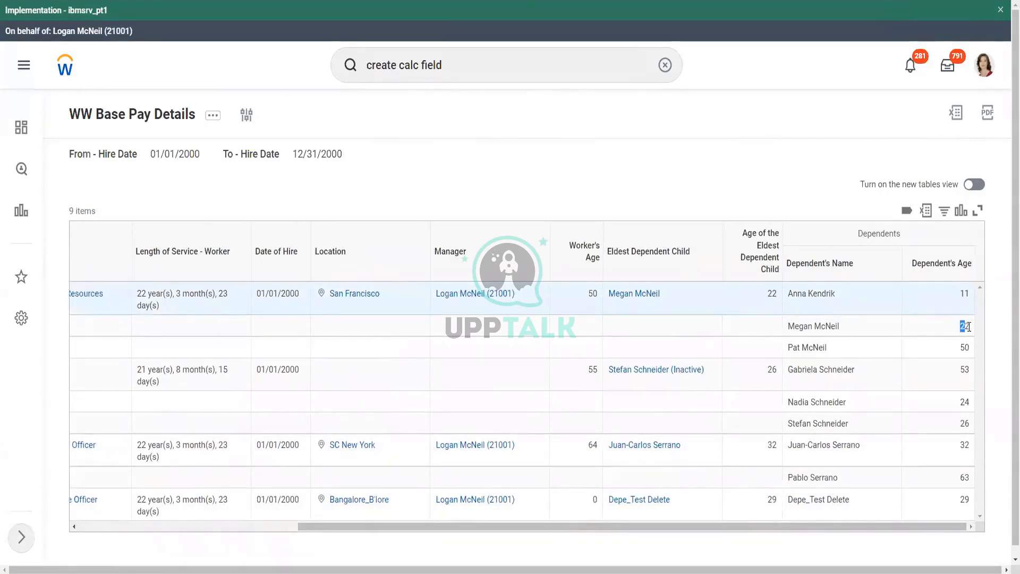
pyautogui.doubleClick(771, 294)
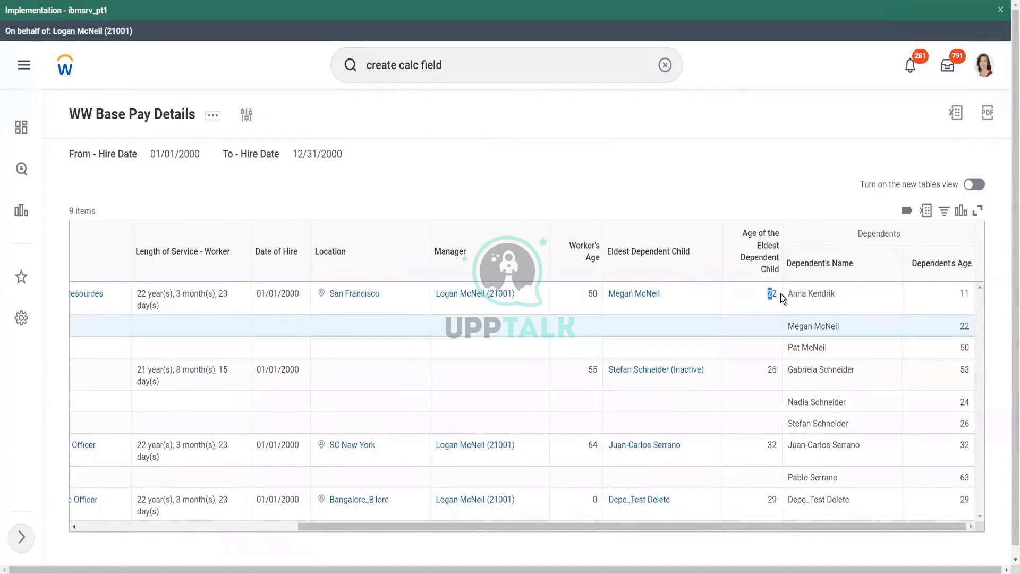
pyautogui.doubleClick(774, 369)
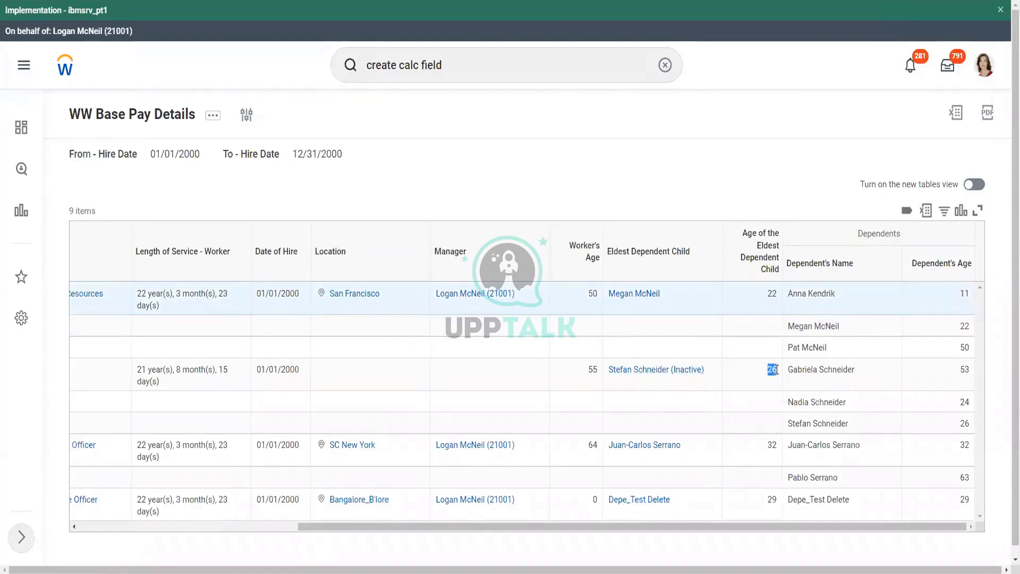
pyautogui.click(771, 446)
pyautogui.doubleClick(771, 447)
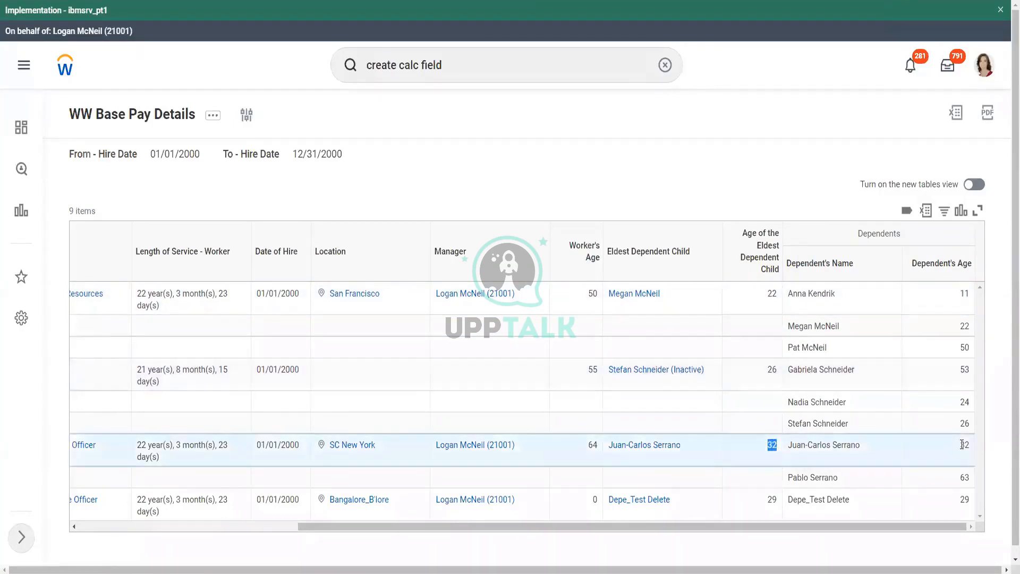
pyautogui.doubleClick(963, 445)
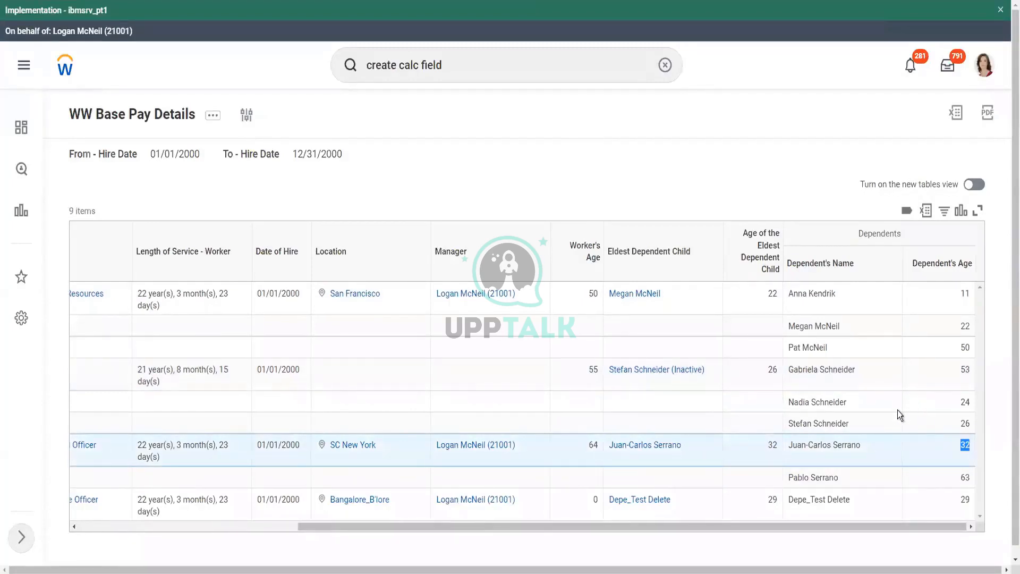
pyautogui.doubleClick(773, 499)
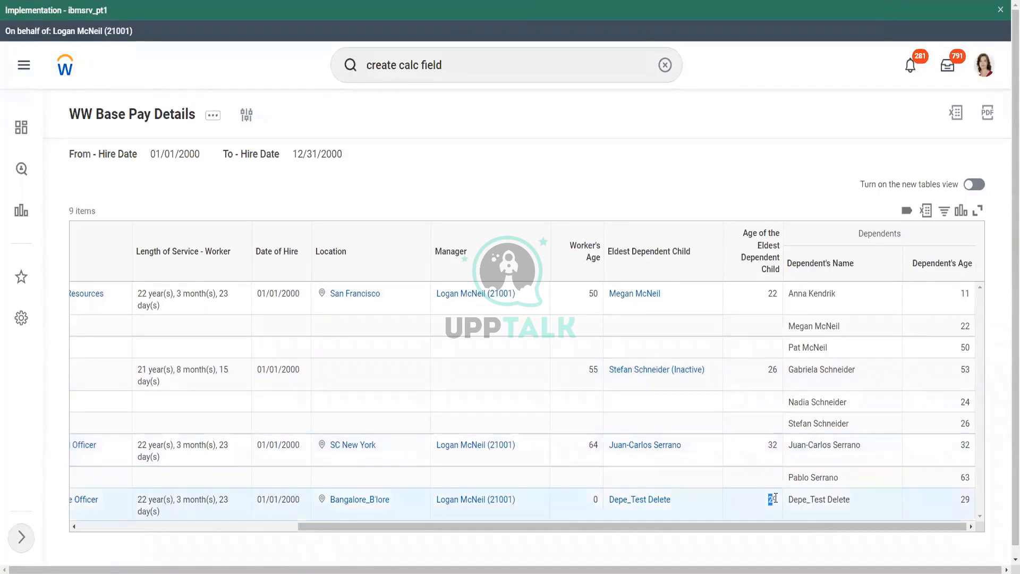
pyautogui.doubleClick(964, 499)
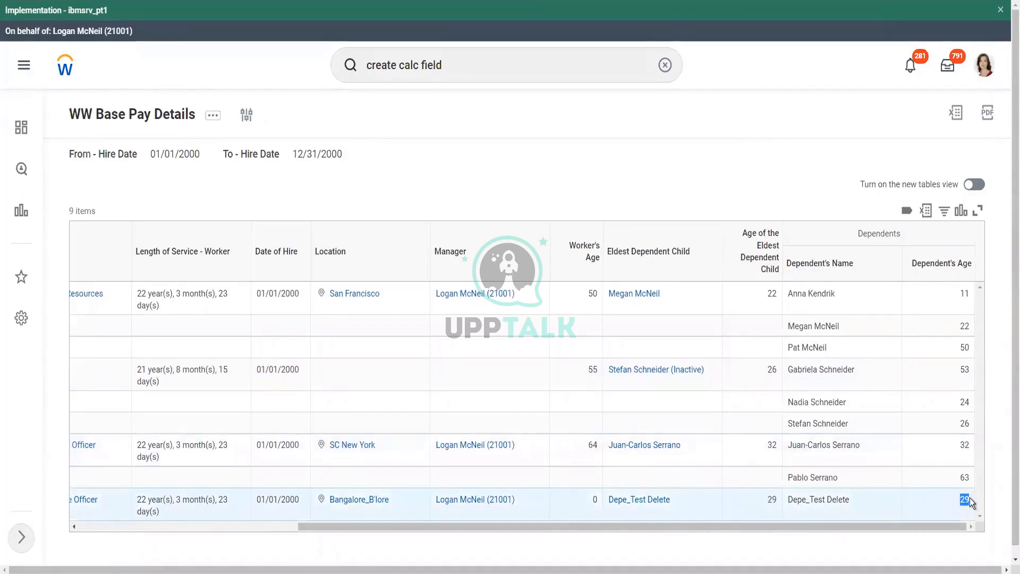
pyautogui.click(767, 162)
# Step: Reopen the WW Base Pay Details report definition for editing from the report results
pyautogui.click(213, 118)
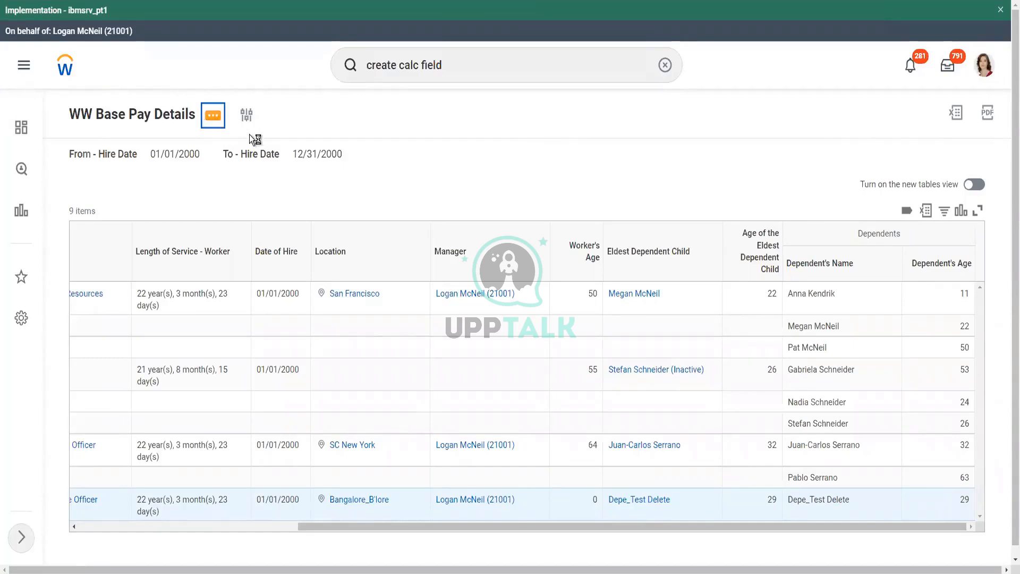
pyautogui.moveTo(289, 175)
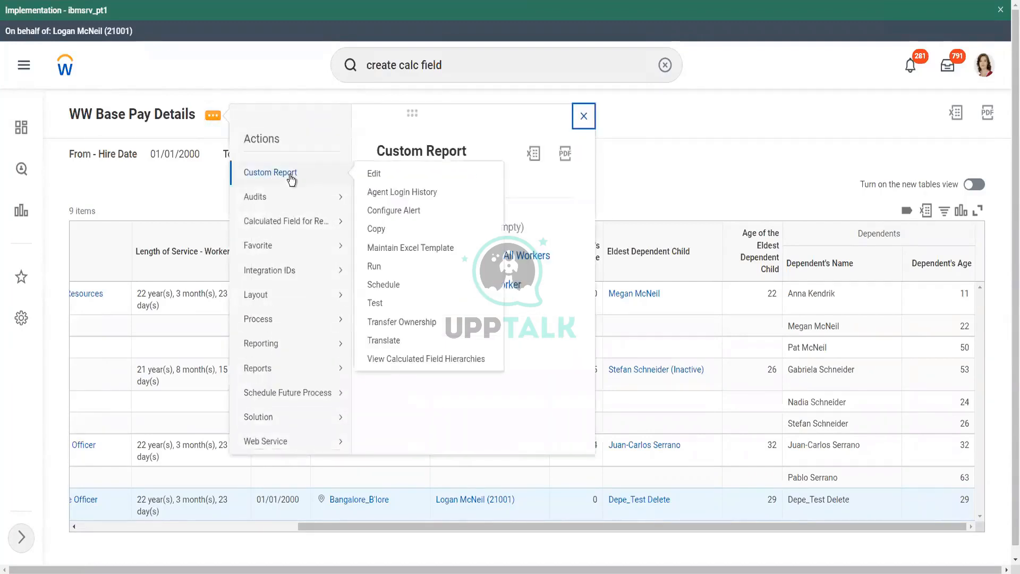
pyautogui.click(374, 174)
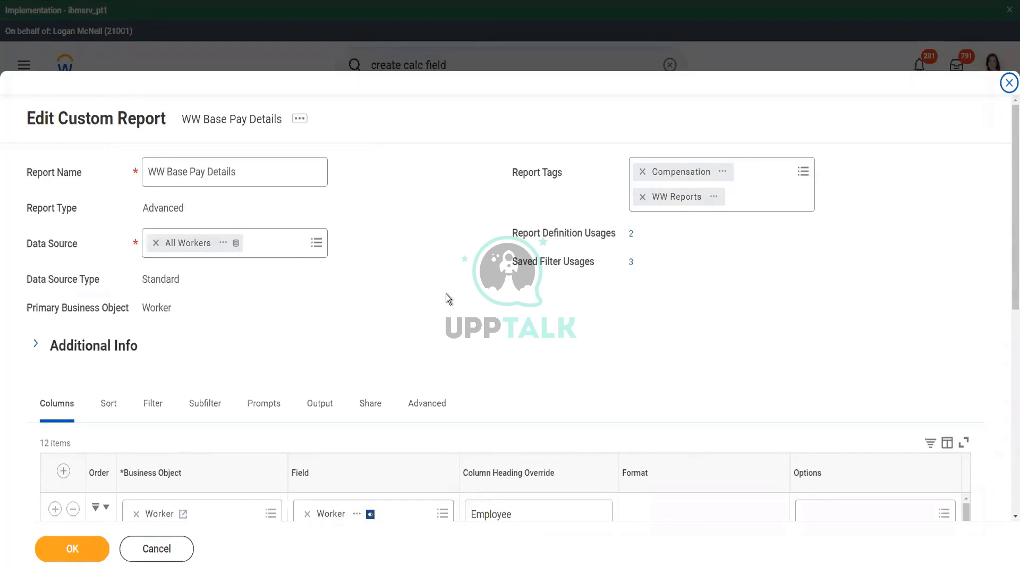
# Step: Add a filter condition on CF-WW-LRV-Age of the eldest Dependent Child directly below the CF-WW-ESI-Eldest Dependent Child condition
pyautogui.scroll(-3, 464, 269)
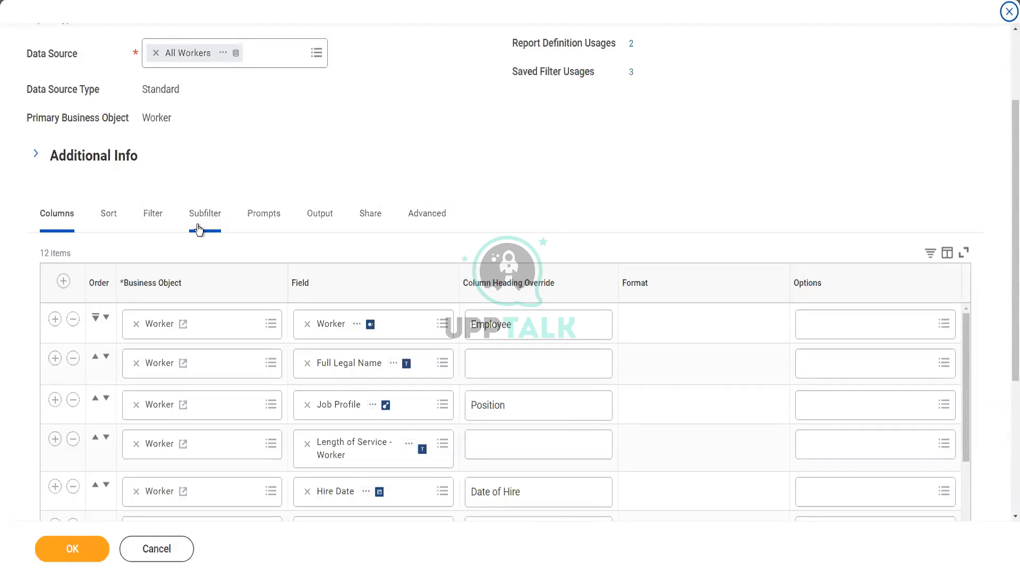
pyautogui.click(154, 215)
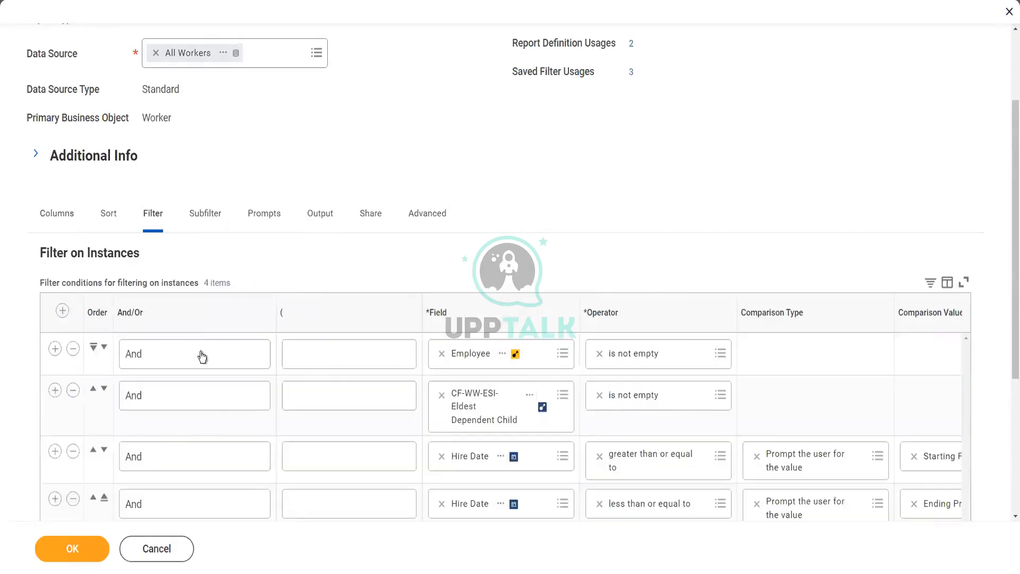
pyautogui.click(55, 389)
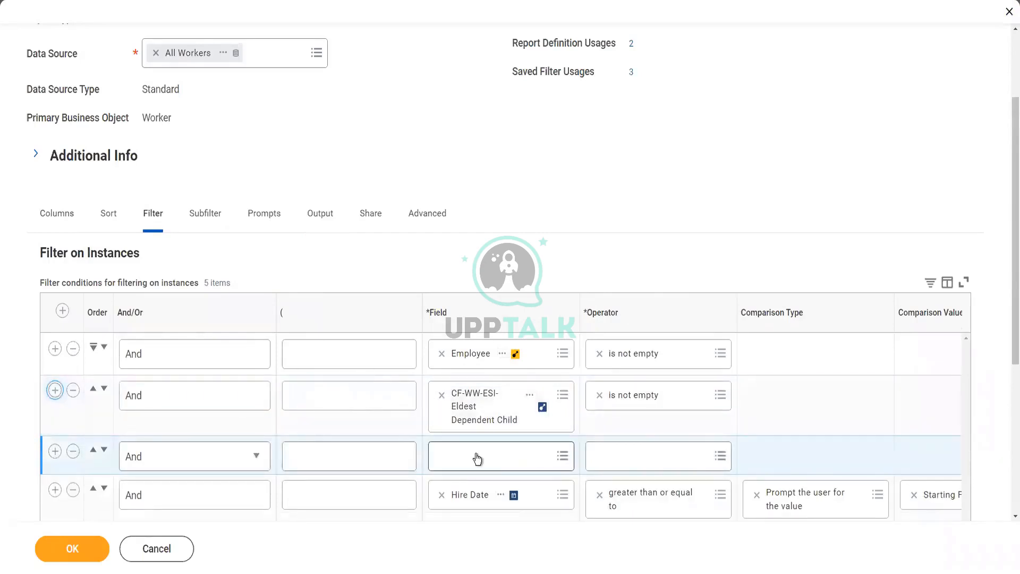
pyautogui.click(477, 458)
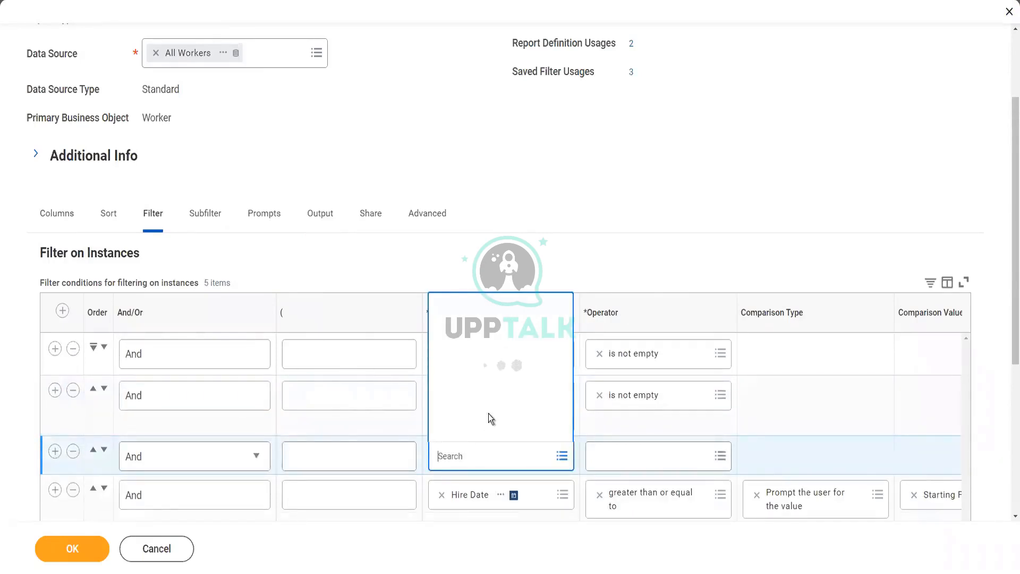
pyautogui.click(498, 306)
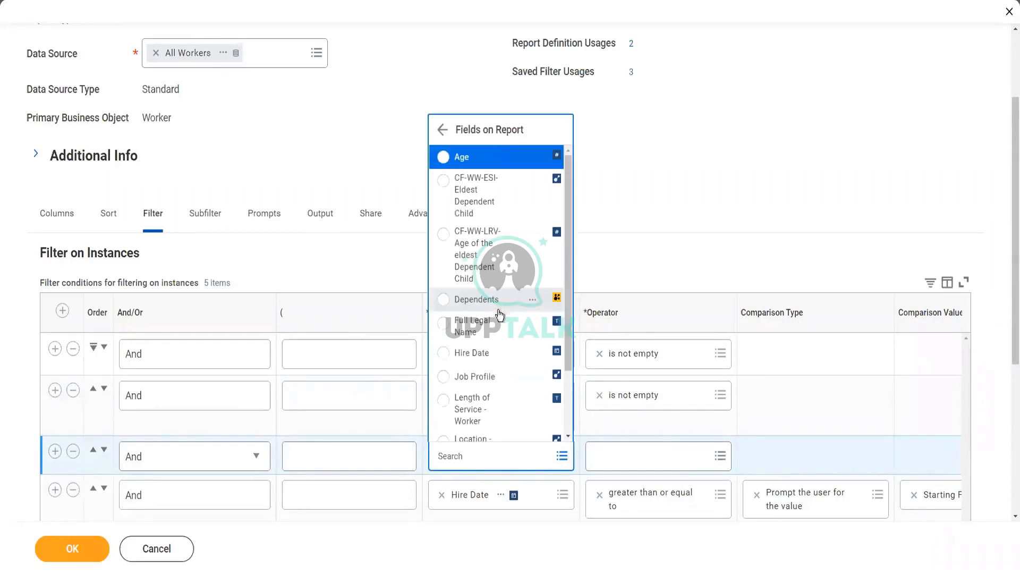
pyautogui.click(489, 257)
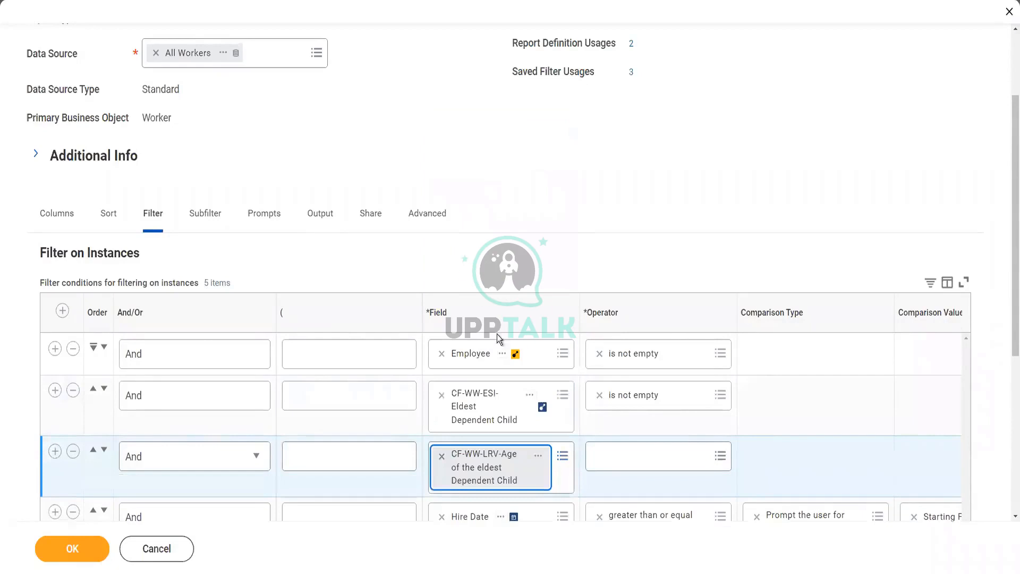
# Step: Set the eldest dependent child's age condition to less than or equal to 30 and save the report definition
pyautogui.click(661, 454)
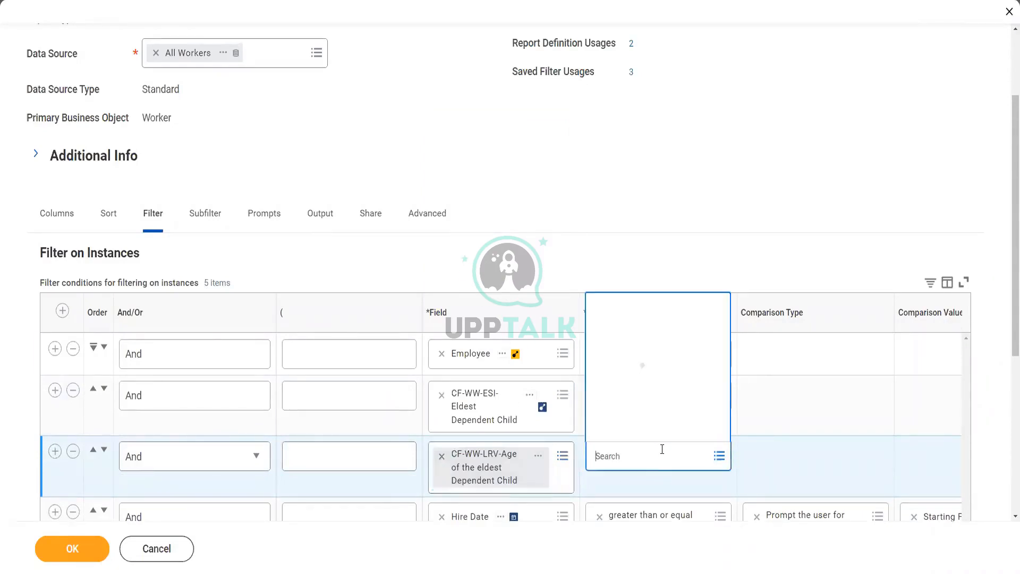
pyautogui.click(652, 405)
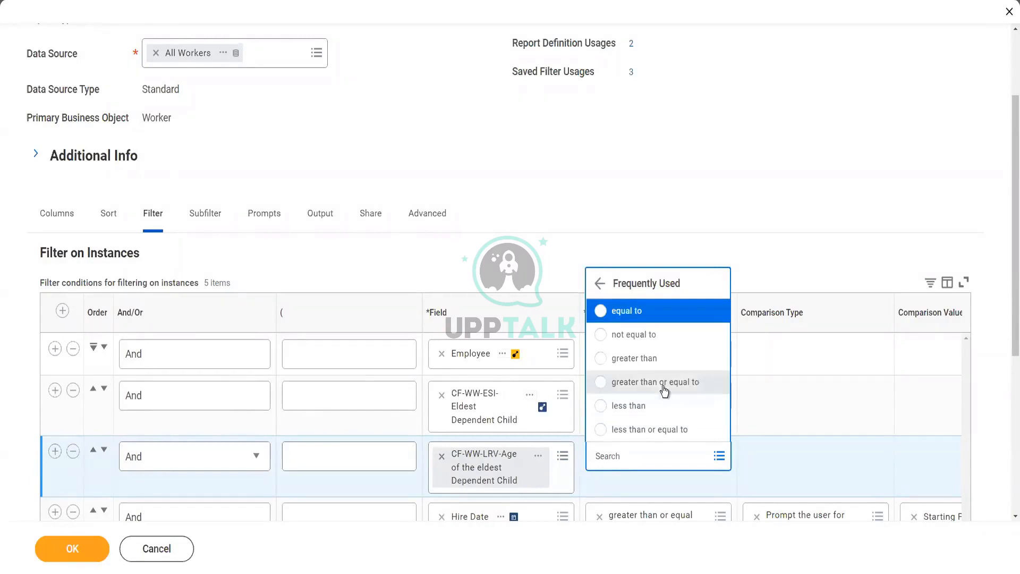
pyautogui.click(655, 431)
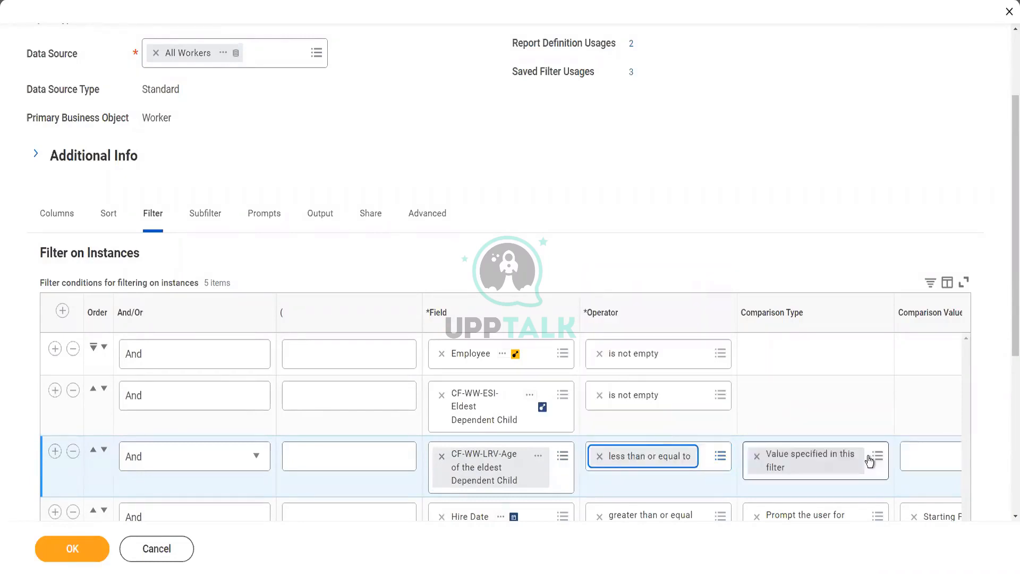
pyautogui.scroll(-2, 540, 495)
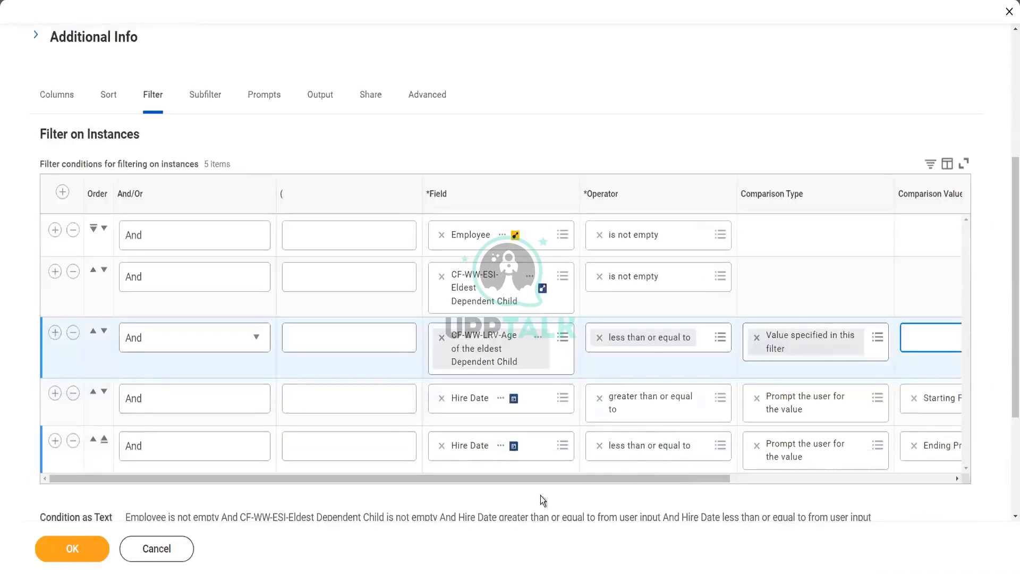
pyautogui.moveTo(549, 479); pyautogui.dragTo(786, 477)
pyautogui.click(753, 343)
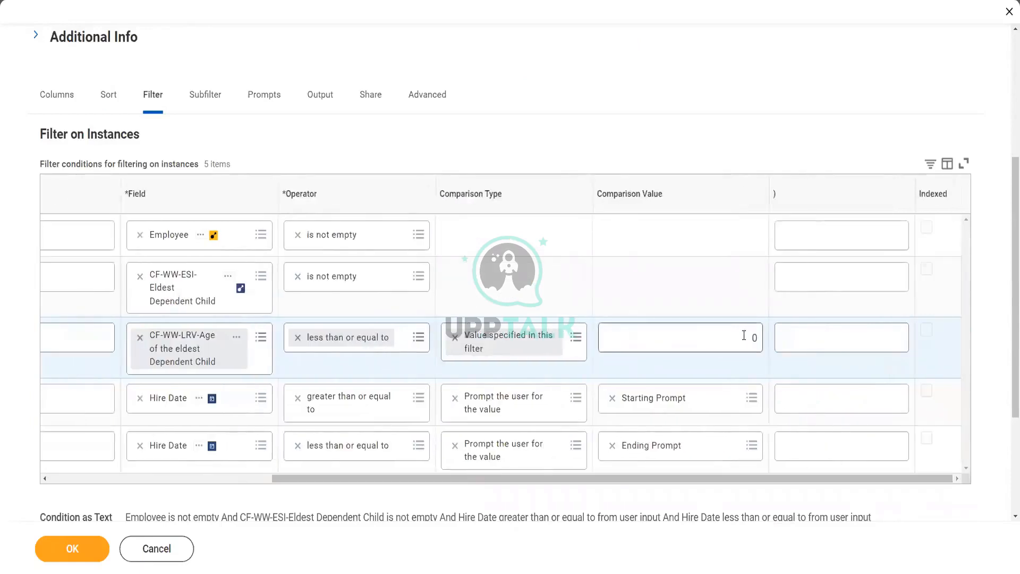
pyautogui.write('30')
pyautogui.click(71, 552)
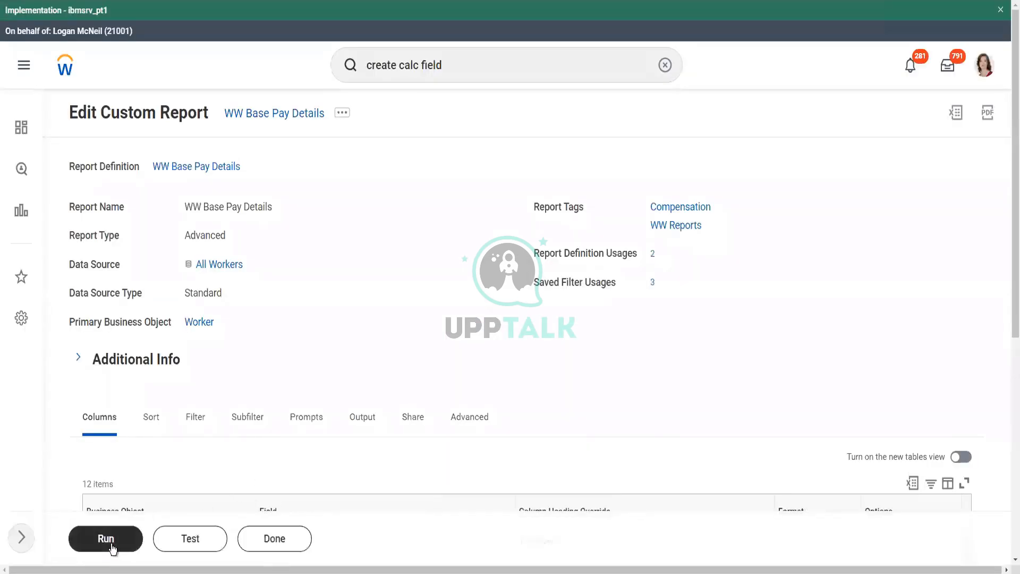
# Step: Run the WW Base Pay Details report using the saved filter 2000 for its prompt values
pyautogui.click(112, 546)
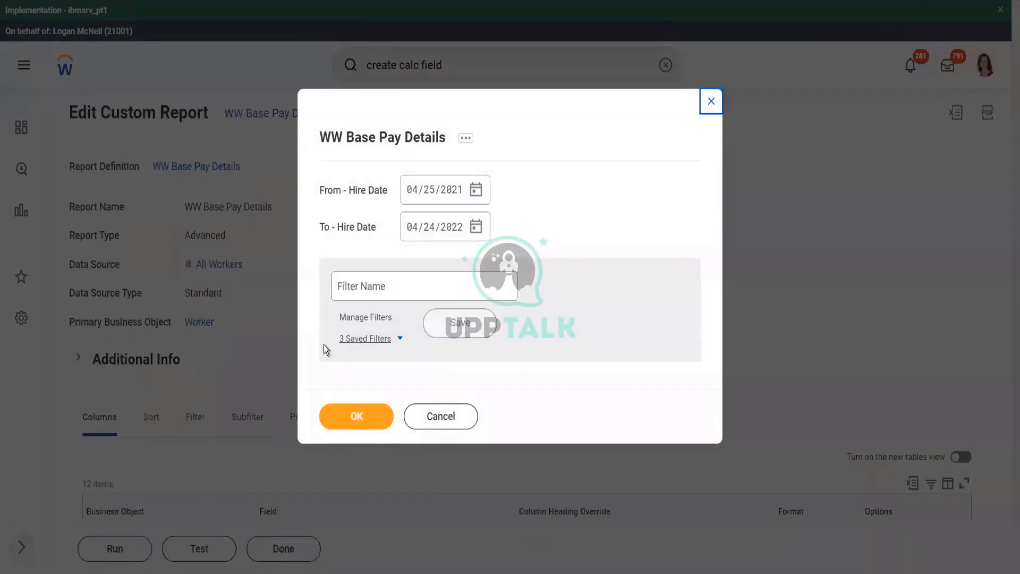
pyautogui.click(400, 340)
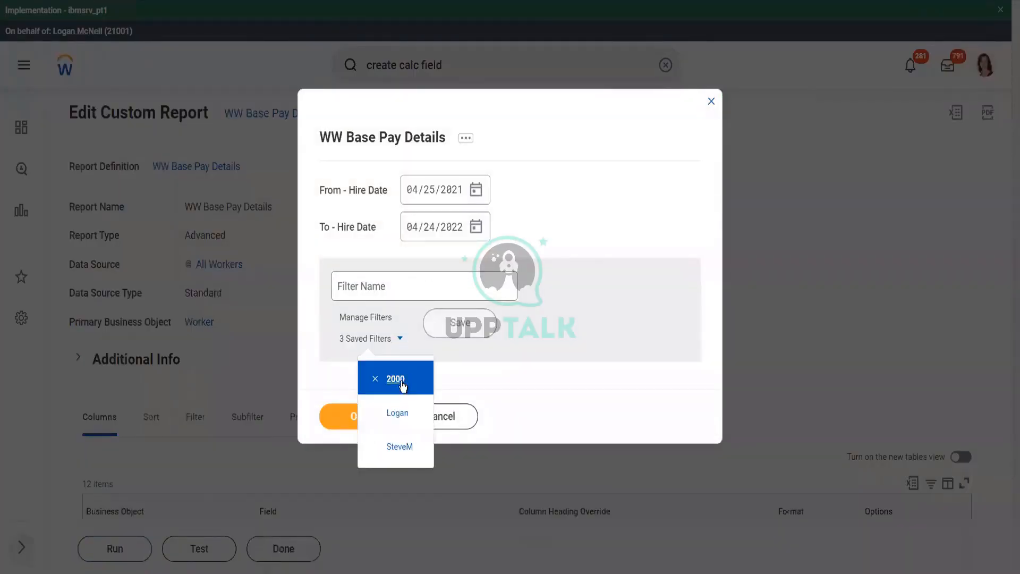
pyautogui.click(395, 380)
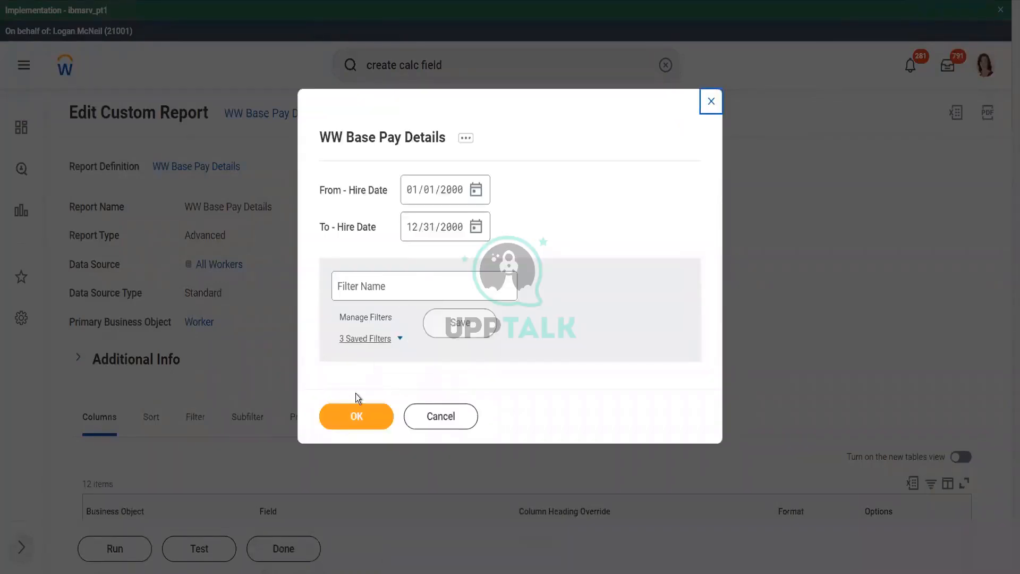
pyautogui.click(355, 417)
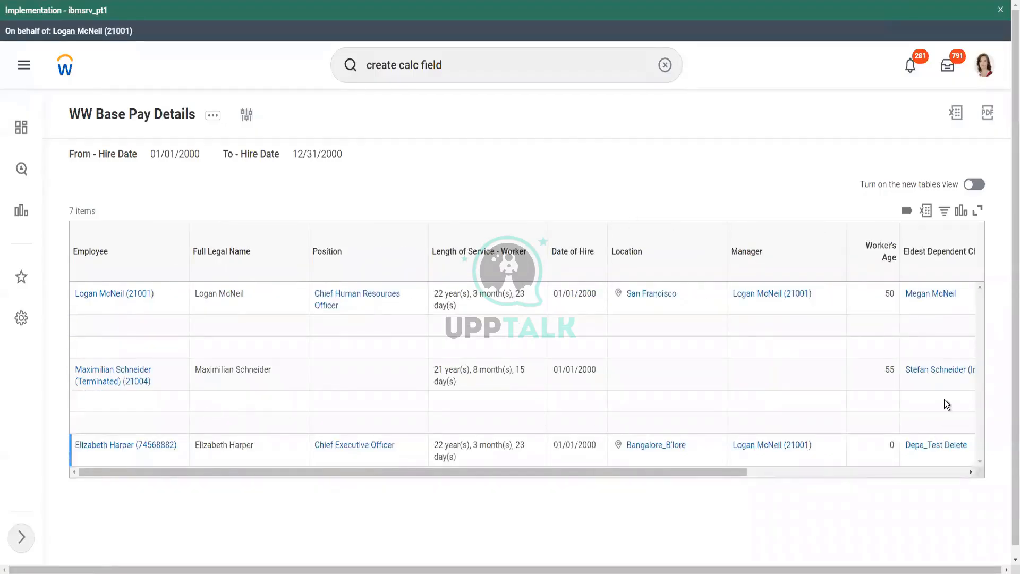
# Step: Check the Age of the Eldest Dependent Child values in the report results against the age limit of 30
pyautogui.moveTo(656, 475); pyautogui.dragTo(869, 477)
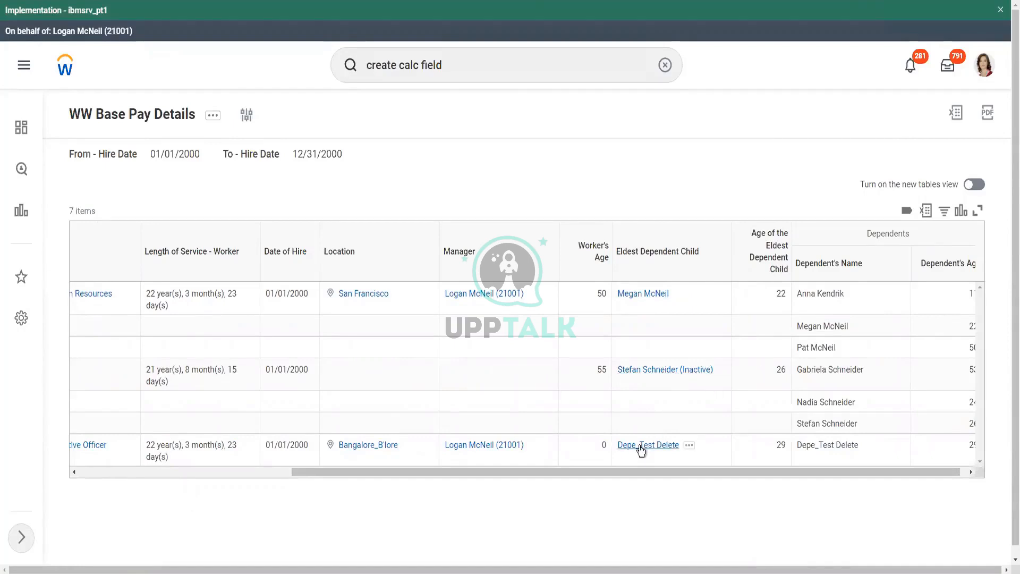
pyautogui.moveTo(772, 446); pyautogui.dragTo(788, 445)
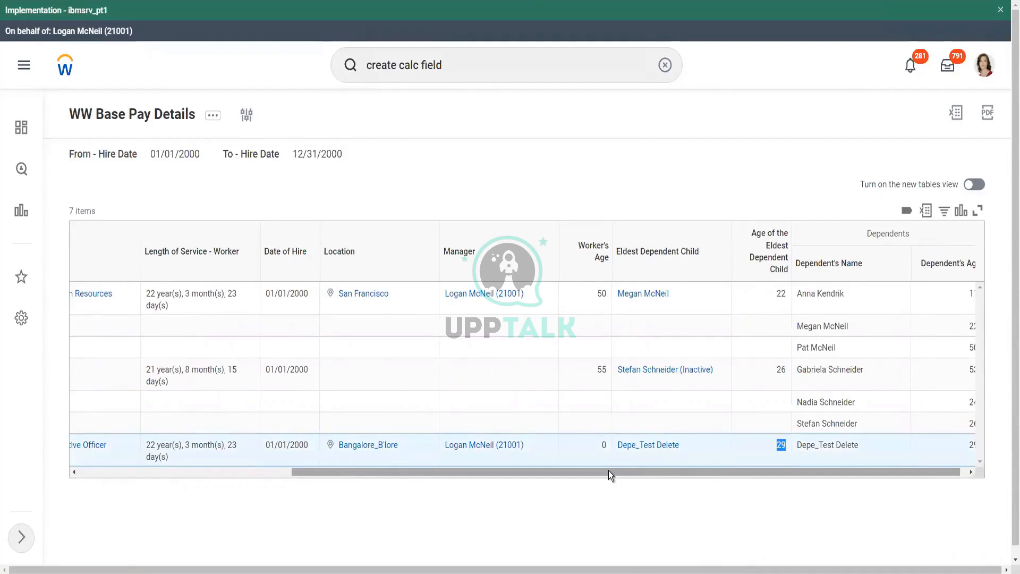
pyautogui.moveTo(608, 471); pyautogui.dragTo(583, 474)
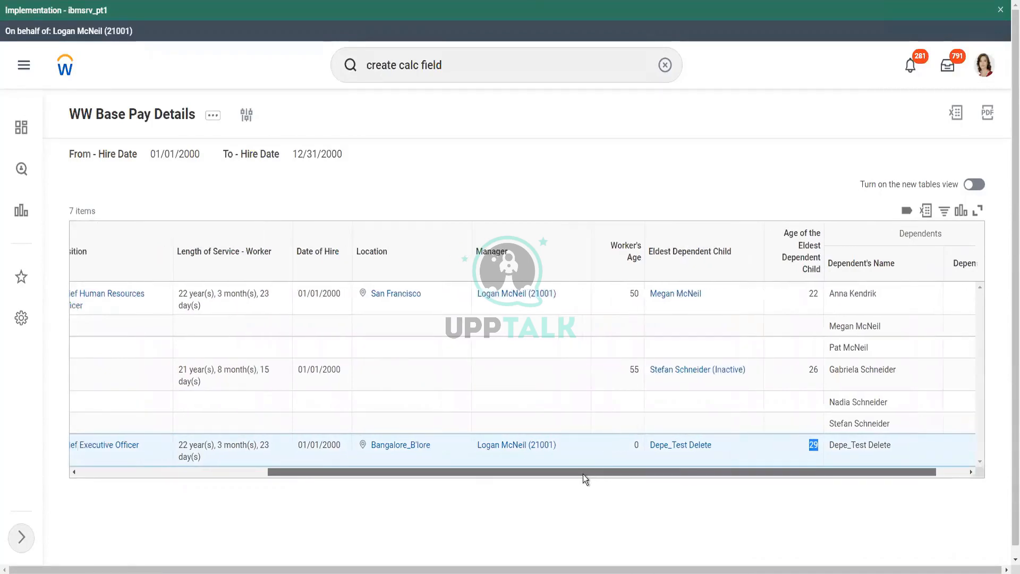
pyautogui.moveTo(582, 474); pyautogui.dragTo(291, 476)
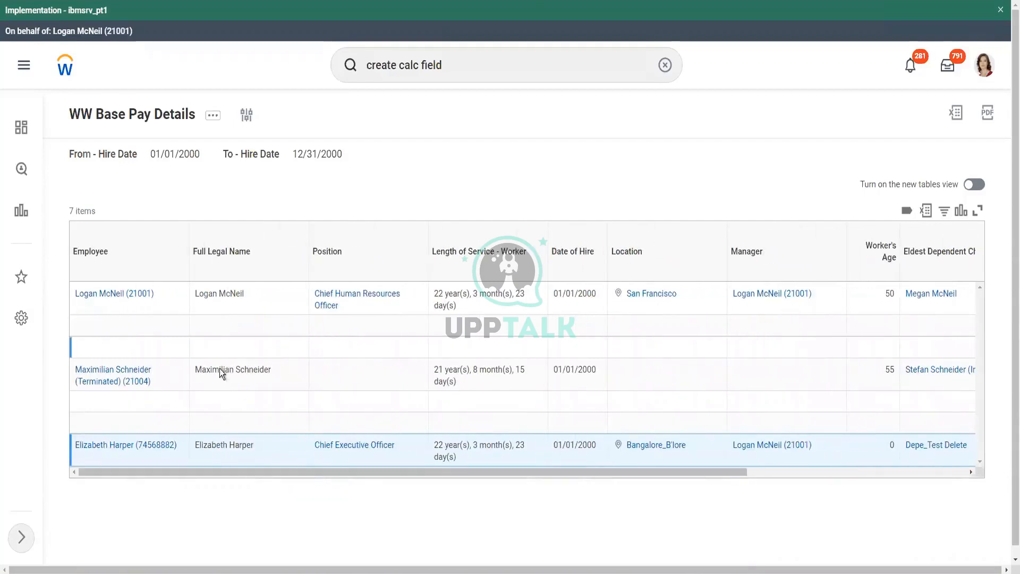